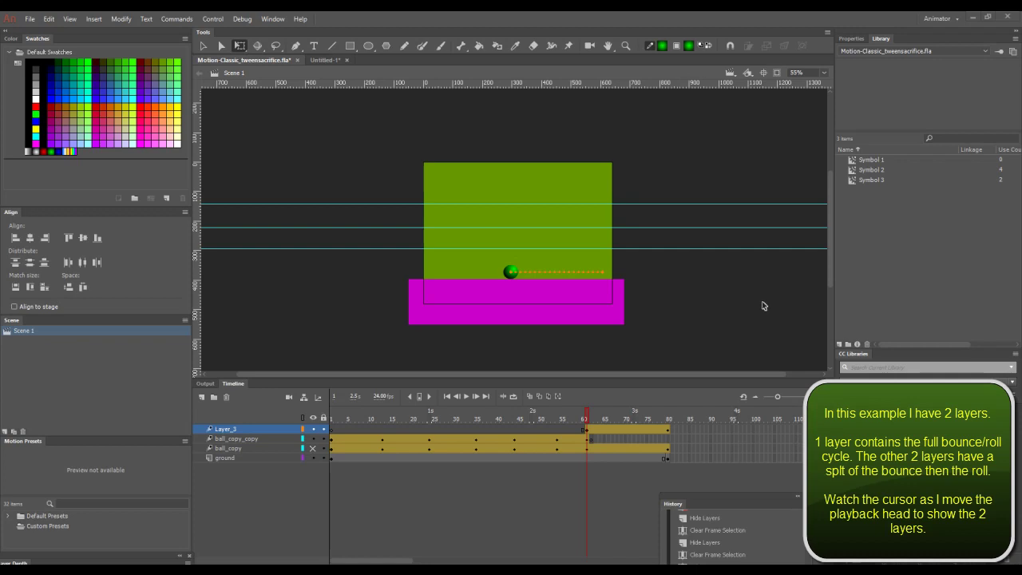
Step: Scrub through the example animation while toggling the visibility of Layer_3 and ball_copy_copy to examine the bounce and roll separately
left_click_drag(586, 419, 331, 420)
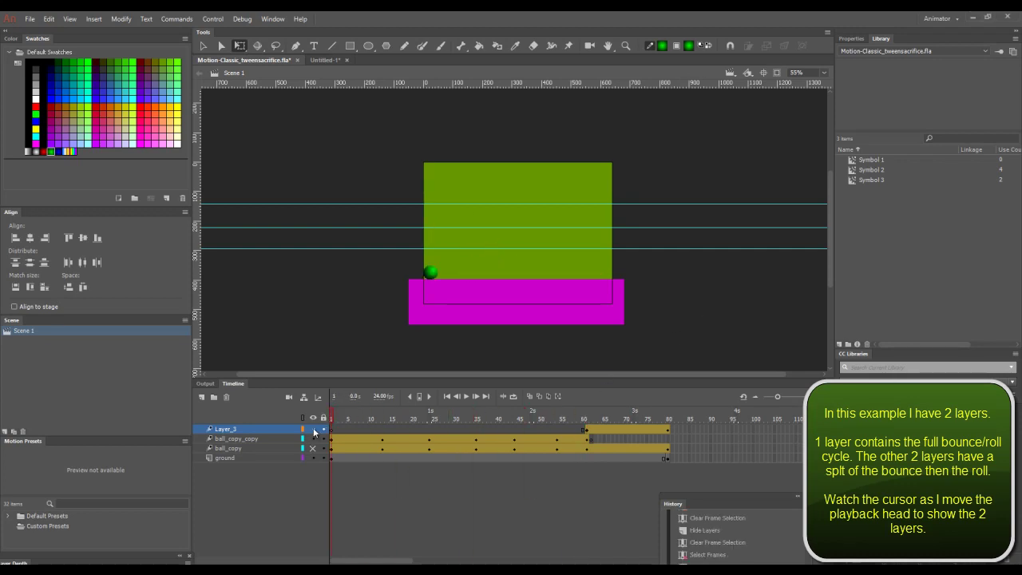
left_click(313, 438)
left_click_drag(333, 420, 448, 415)
left_click_drag(514, 413, 597, 424)
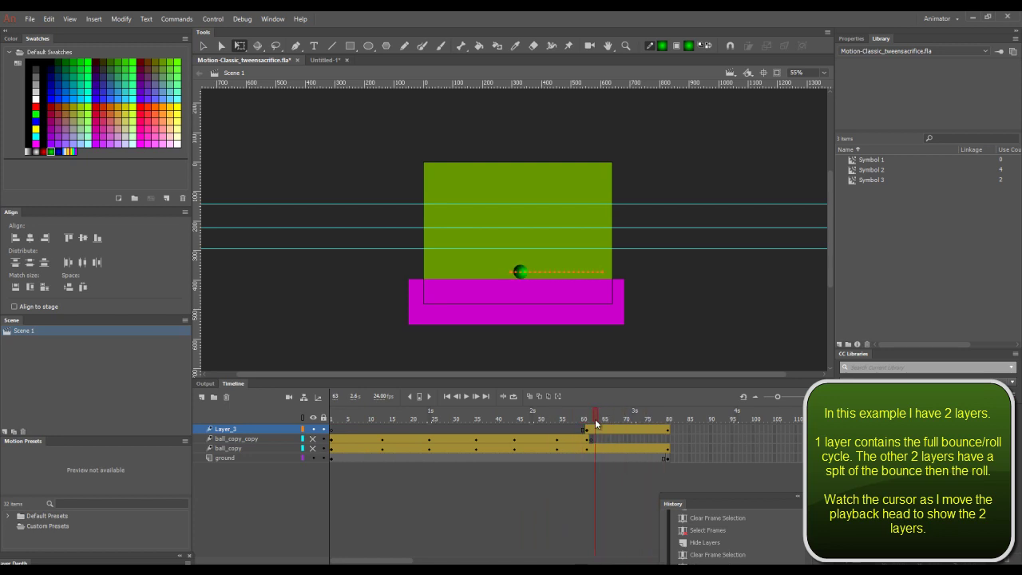
left_click(313, 430)
left_click(313, 440)
left_click_drag(597, 417, 333, 418)
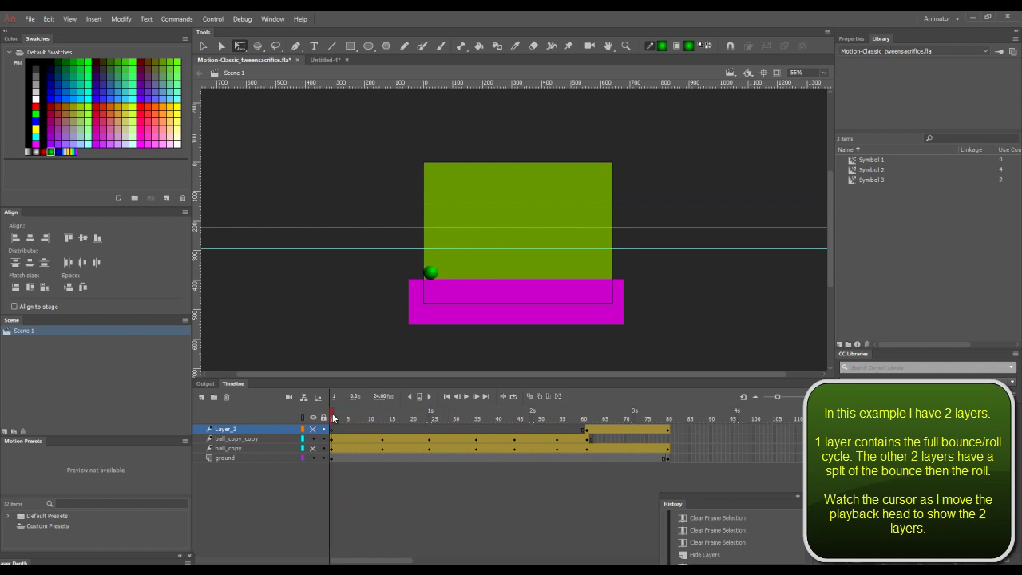
left_click(281, 438)
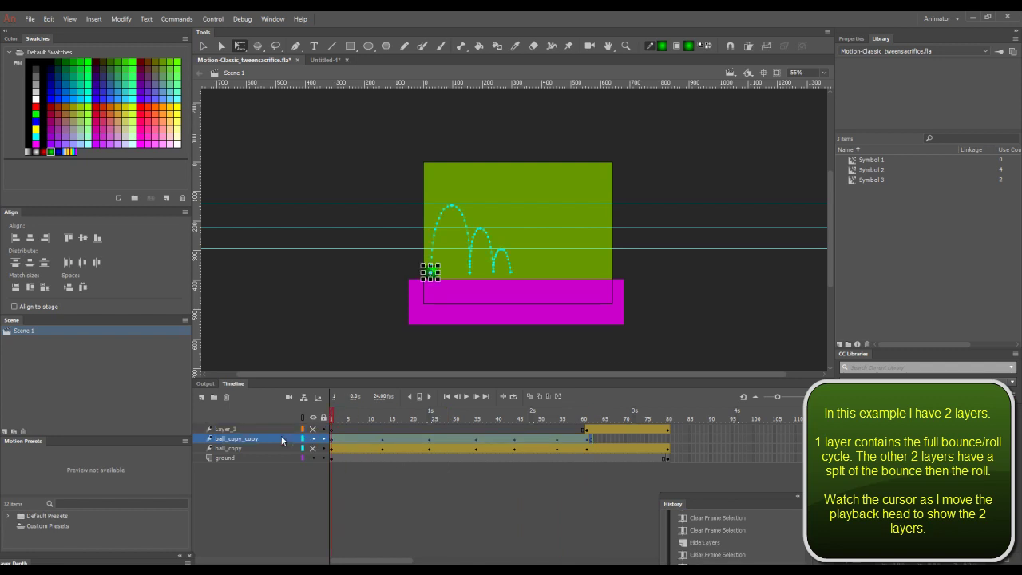
left_click(279, 430)
left_click(313, 430)
left_click_drag(330, 415, 600, 415)
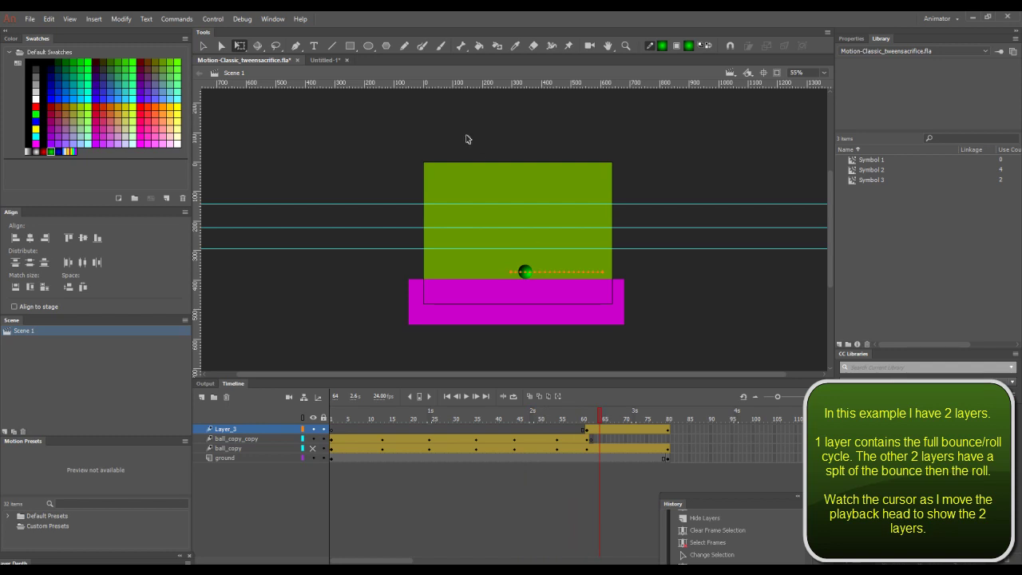
Step: In the Untitled-1 document, draw a circle with a green radial gradient on Layer_3, just above the ground
left_click(318, 60)
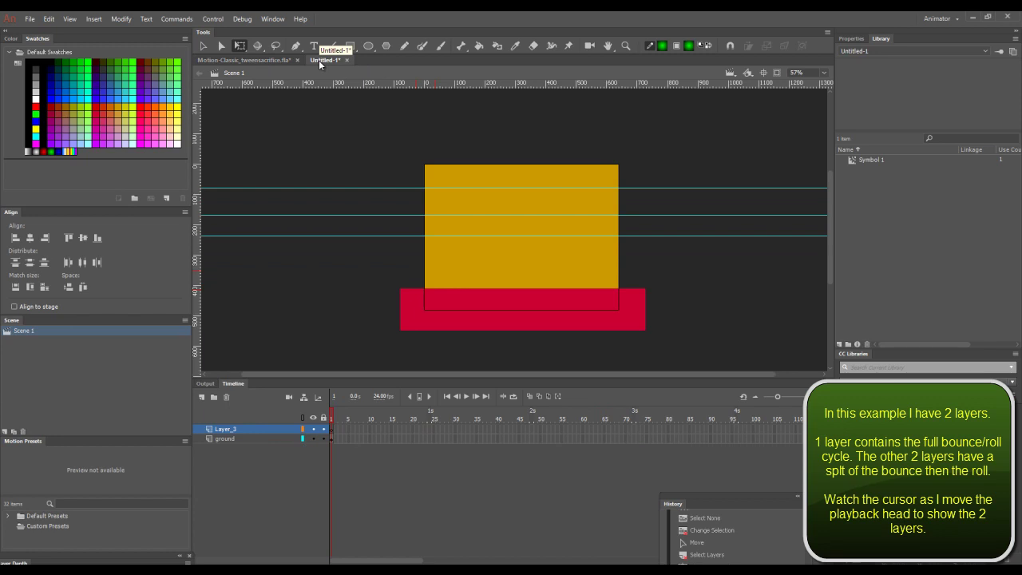
left_click(369, 46)
left_click_drag(469, 242, 506, 278)
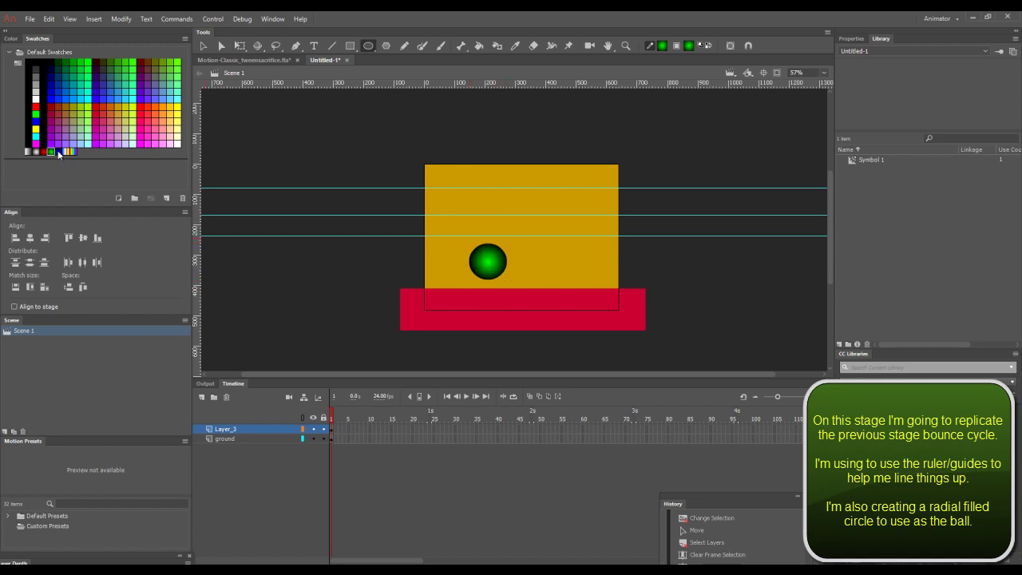
Step: Change the circle's fill to the blue radial gradient and shift its highlight toward the upper-right edge
left_click(204, 45)
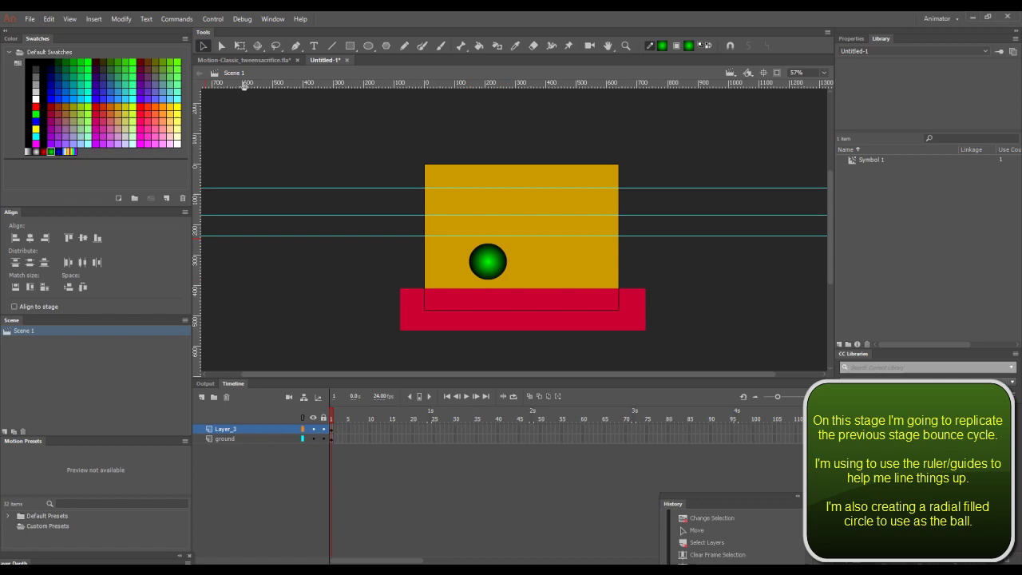
left_click(482, 265)
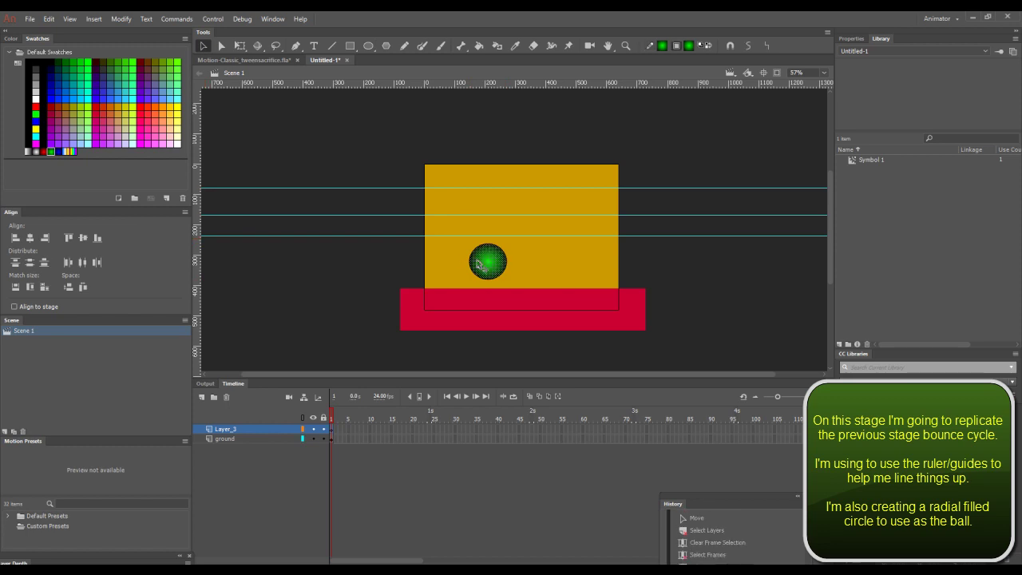
left_click(57, 151)
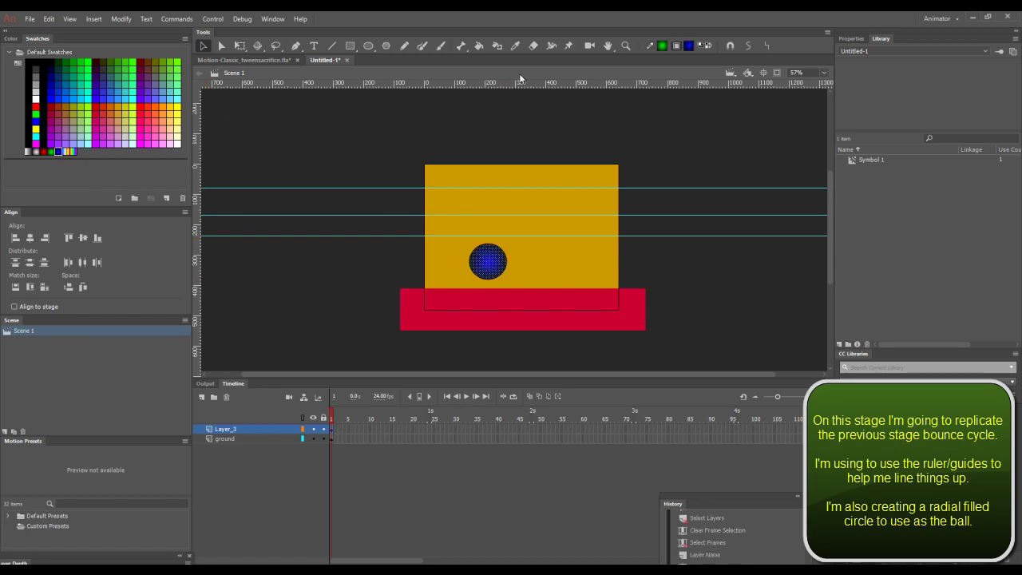
left_click(479, 47)
left_click(498, 259)
Step: Select the circle's outline stroke and delete it, keeping only the blue gradient fill
left_click(205, 45)
left_click(545, 276)
left_click(505, 272)
left_click(508, 274)
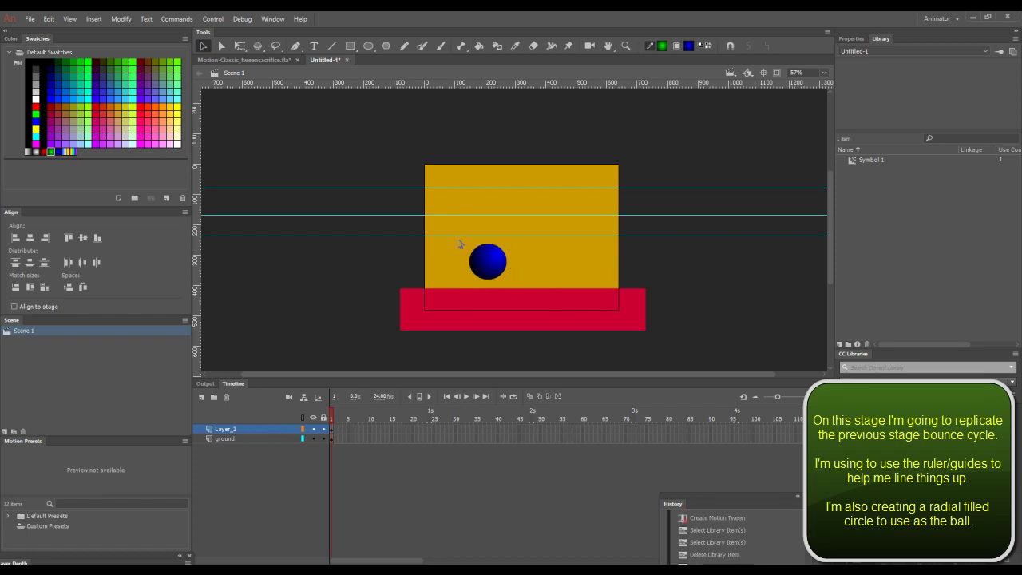
Step: Convert the blue ball shape to a symbol, accepting the default settings
left_click(501, 270)
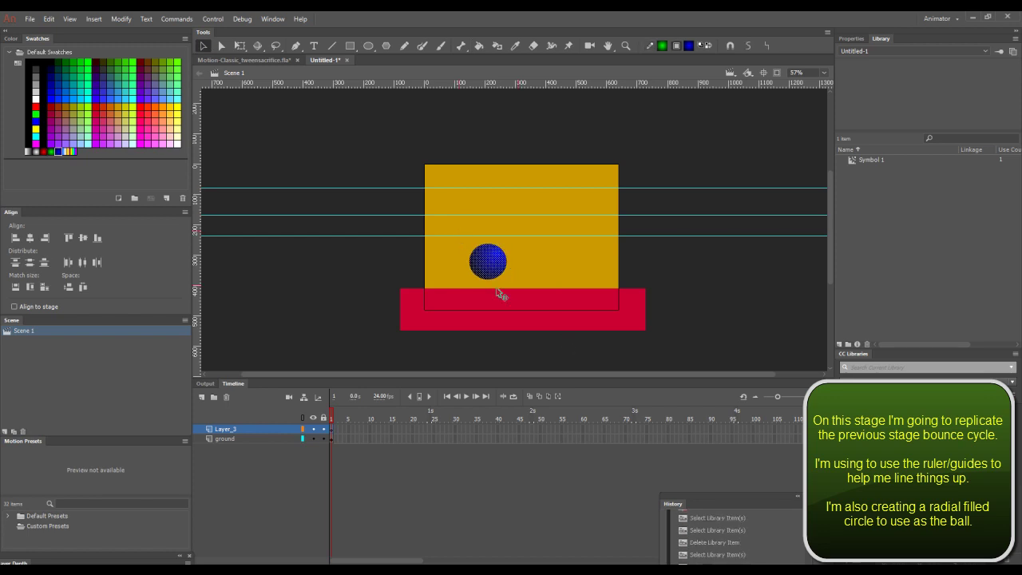
left_click(122, 18)
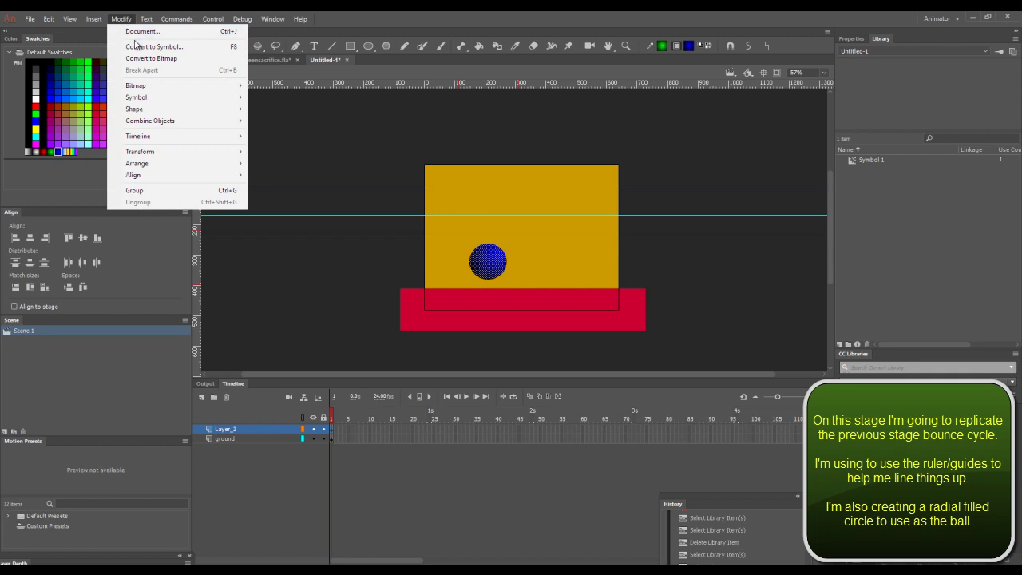
left_click(137, 50)
left_click(370, 175)
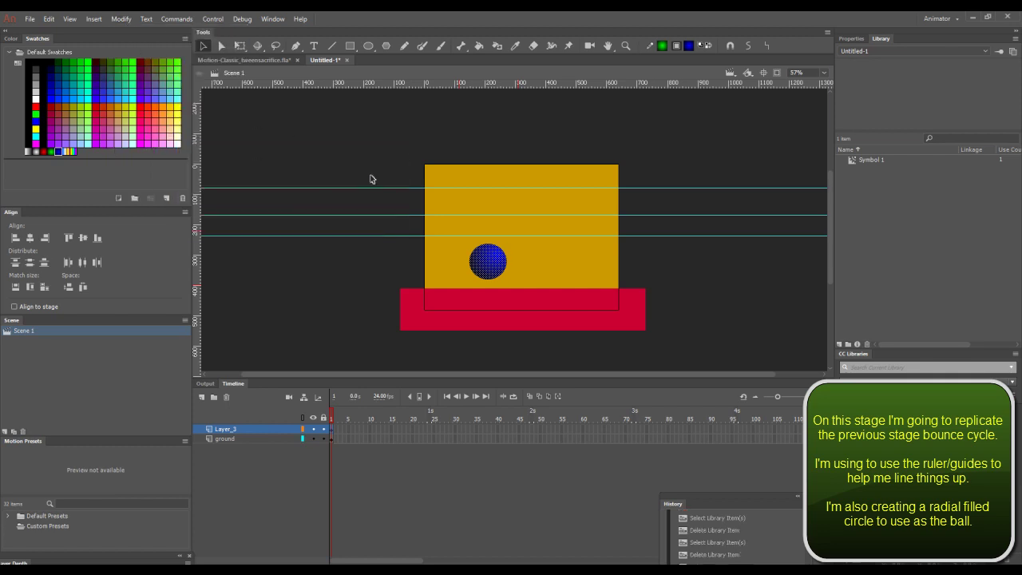
Step: Scale the ball down to about half its size and place it just above the ground at the stage's left edge
left_click(480, 264)
left_click(240, 46)
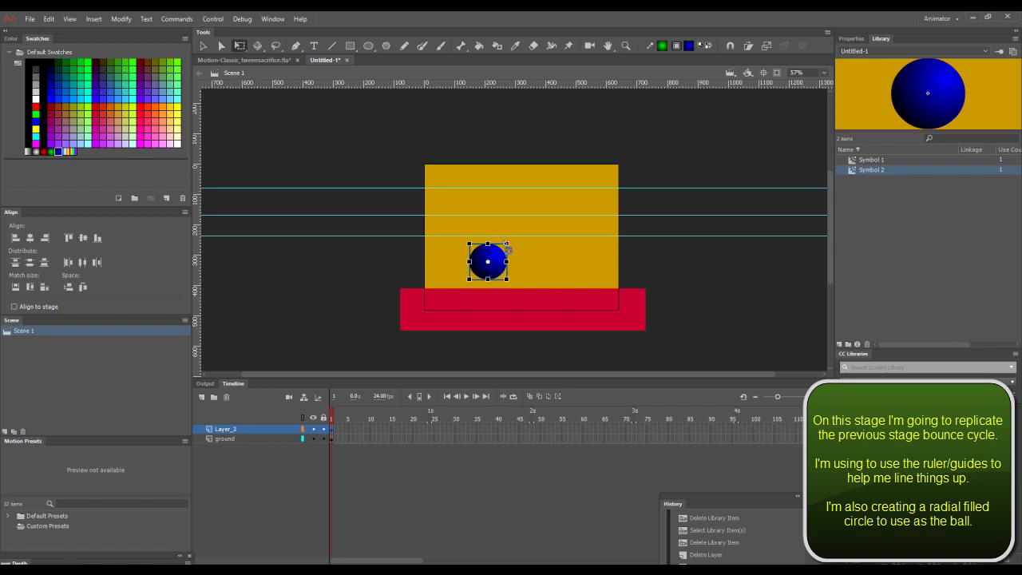
left_click_drag(506, 241, 429, 284)
left_click(363, 251)
Step: Pull a horizontal guide from the ruler to just above the stage and return it to the ruler
left_click(205, 47)
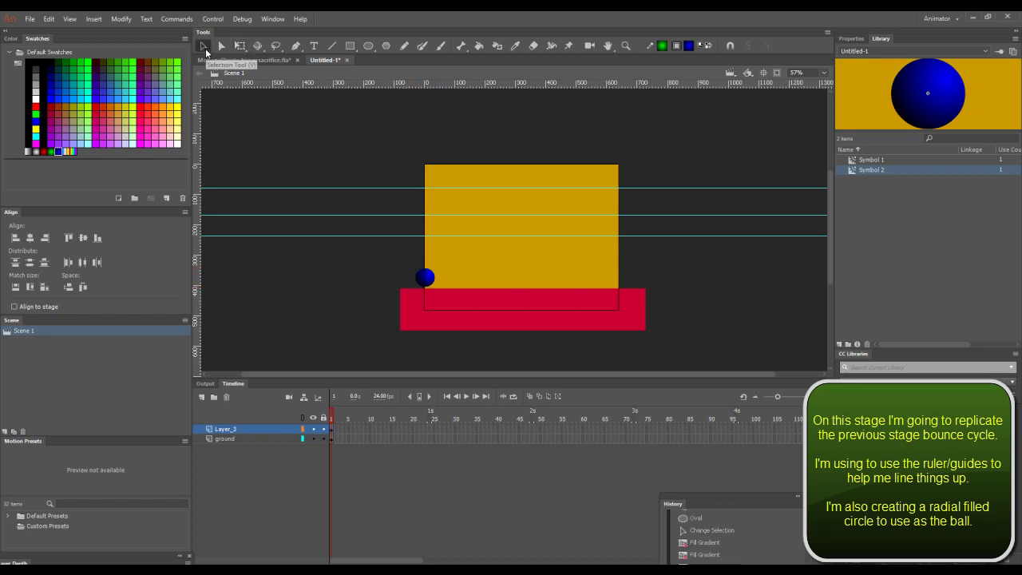
left_click_drag(237, 114, 241, 149)
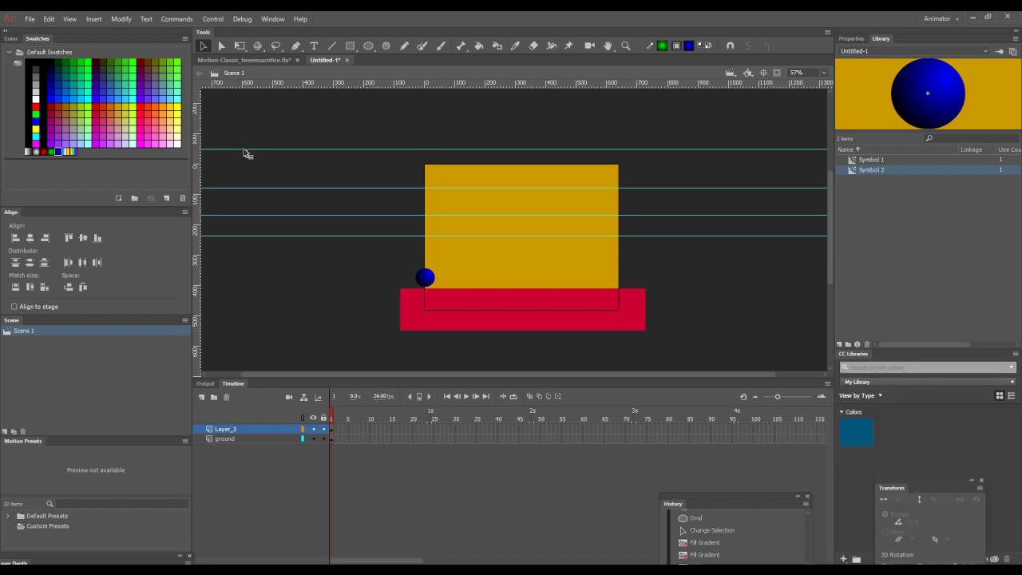
left_click_drag(246, 150, 245, 85)
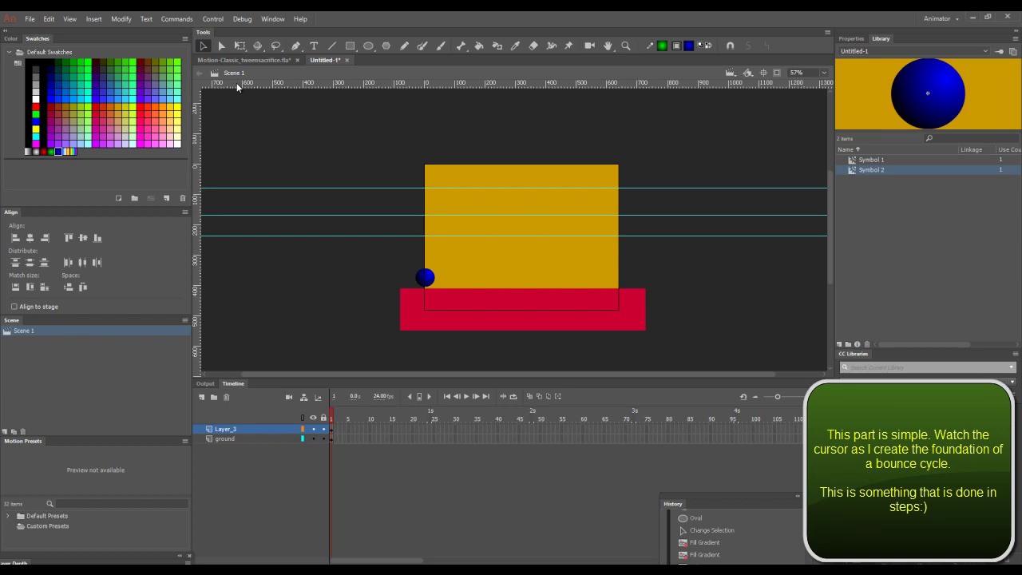
Step: Hide the rulers and show them again
left_click(71, 22)
left_click(92, 102)
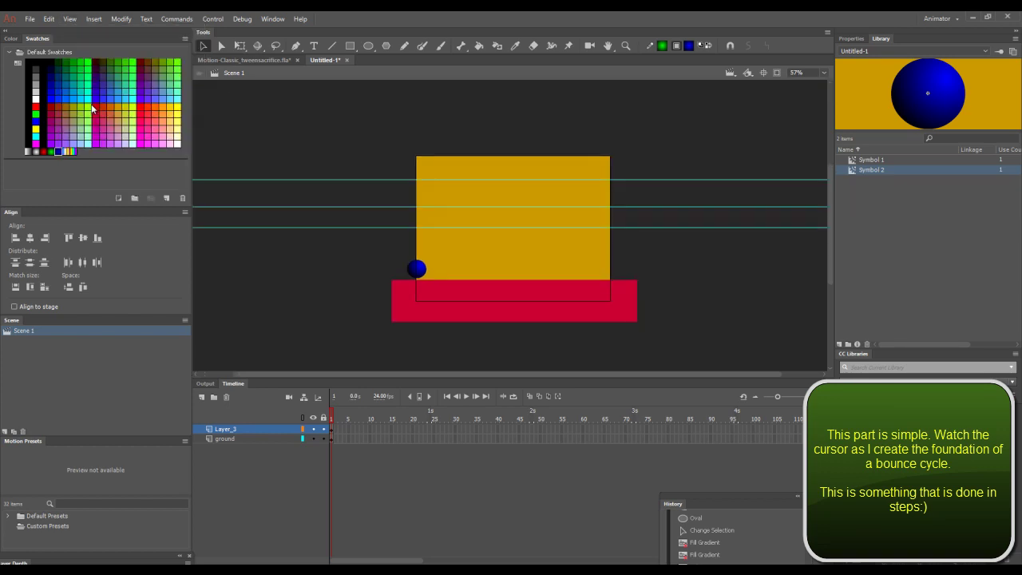
left_click(70, 19)
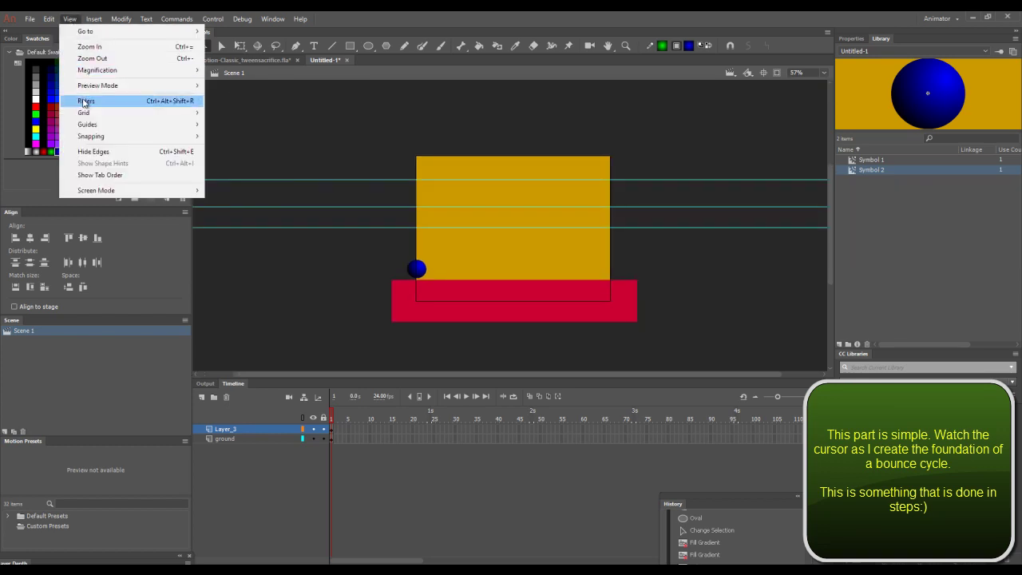
left_click(84, 101)
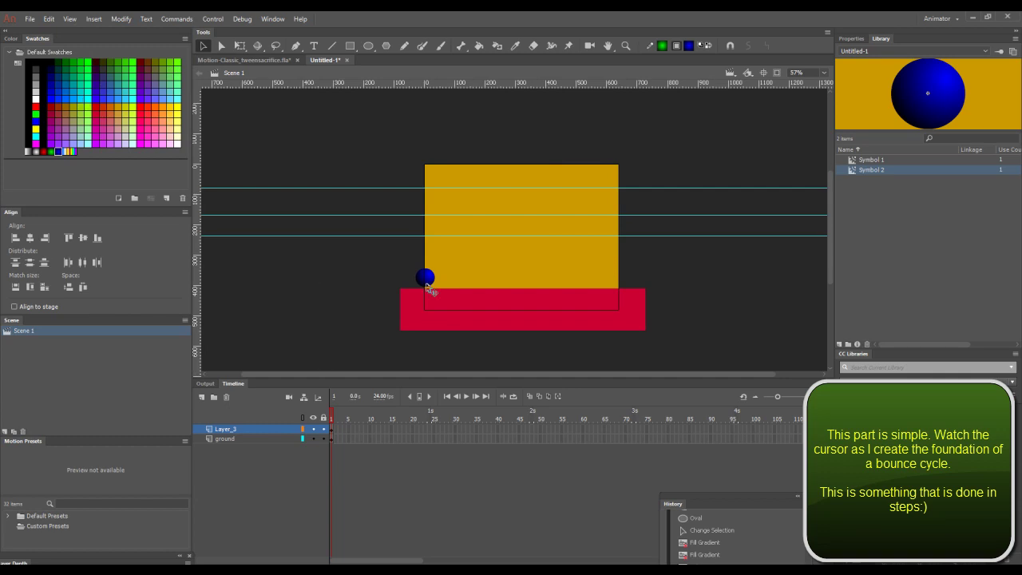
Step: Nudge the ball so it rests on the ground at the stage's left edge
left_click_drag(428, 275, 424, 278)
left_click(70, 19)
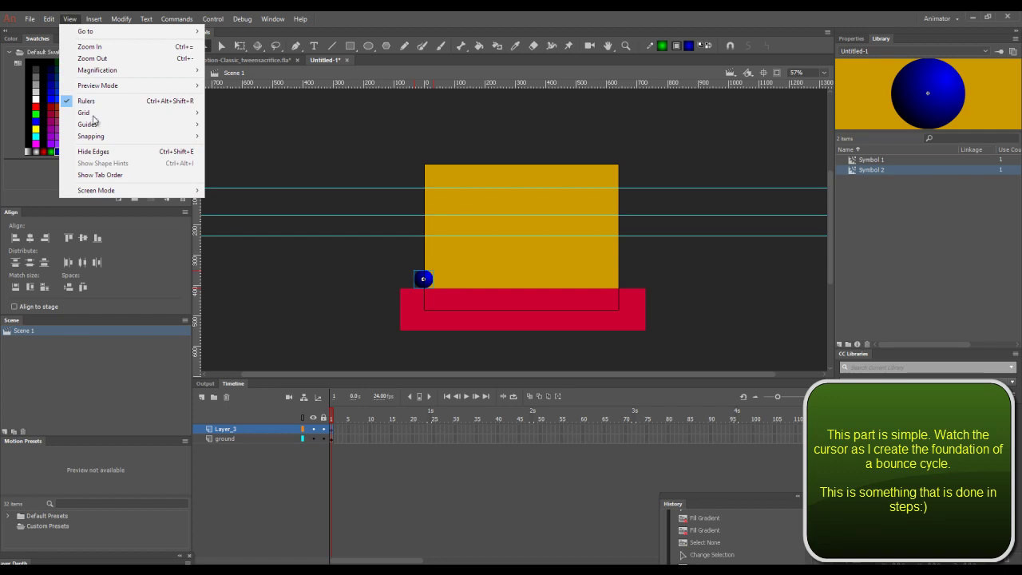
mouse_move(104, 139)
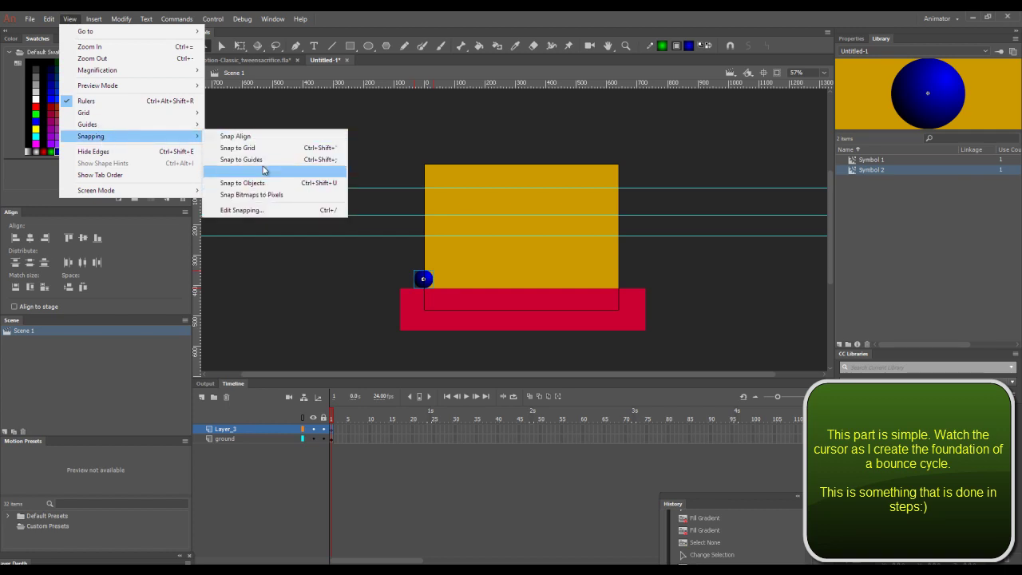
mouse_move(302, 18)
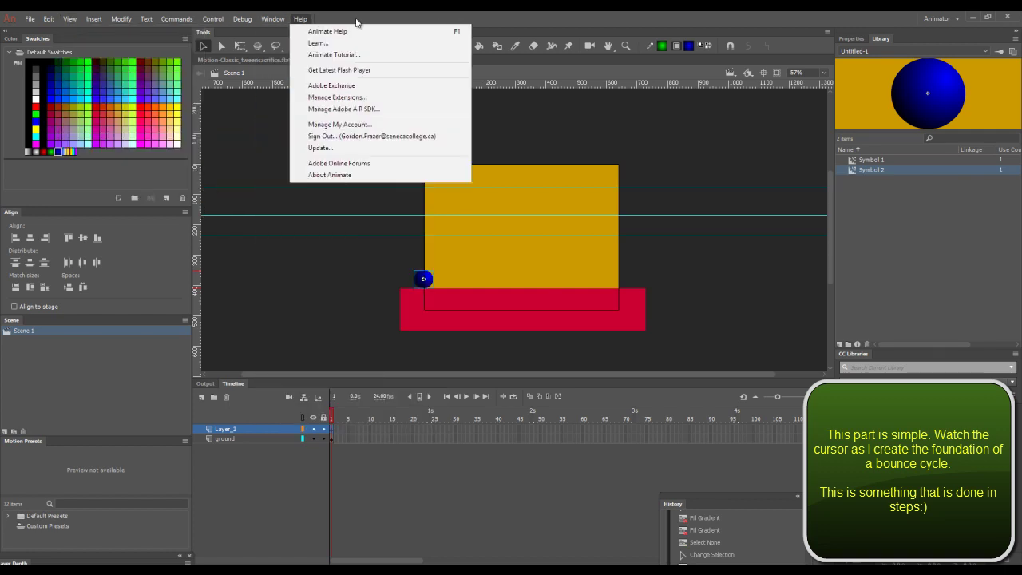
left_click(355, 18)
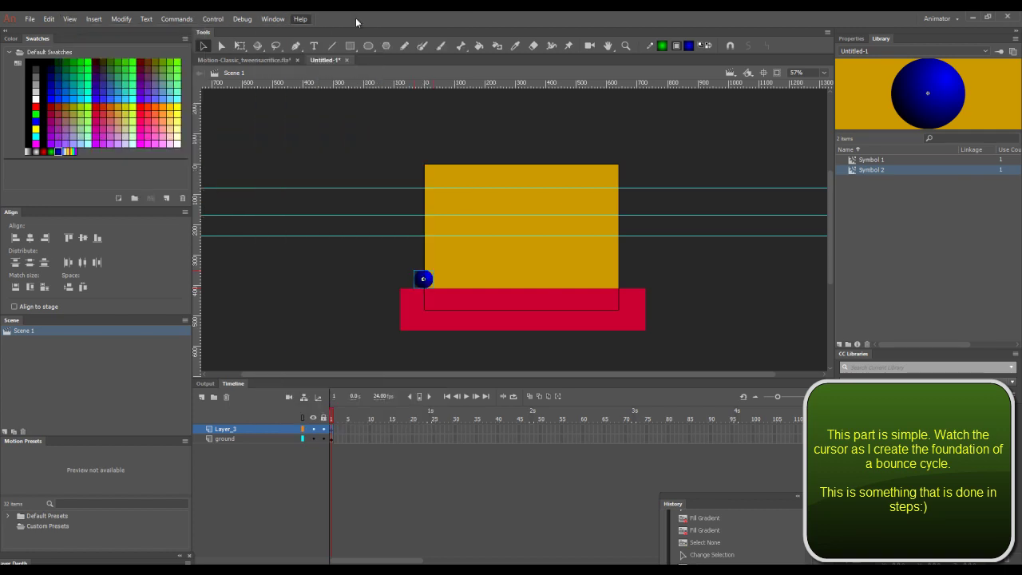
Step: Create a motion tween for the ball on Layer_3 and extend its span to frame 150
right_click(333, 431)
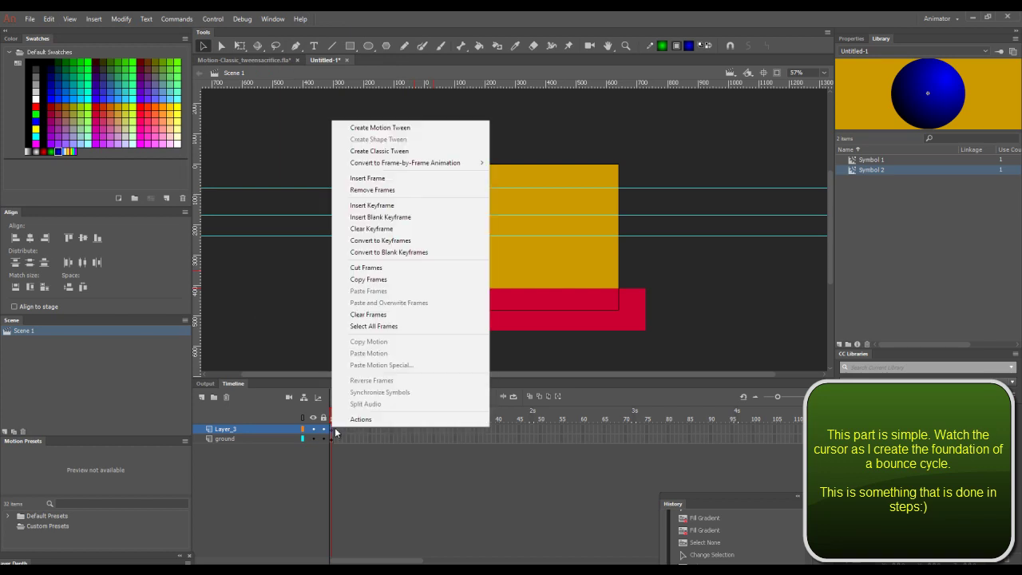
left_click(374, 128)
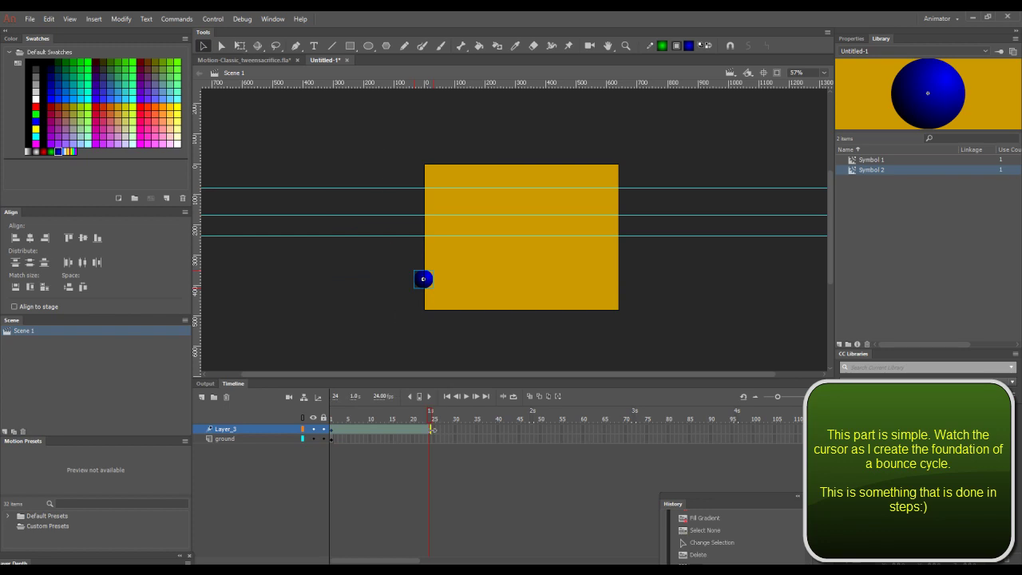
left_click_drag(509, 432, 764, 439)
left_click_drag(431, 430, 732, 432)
Step: Move the History panel clear of the timeline and shrink the frame view until frames 1 to 150 fit
left_click_drag(734, 495, 903, 397)
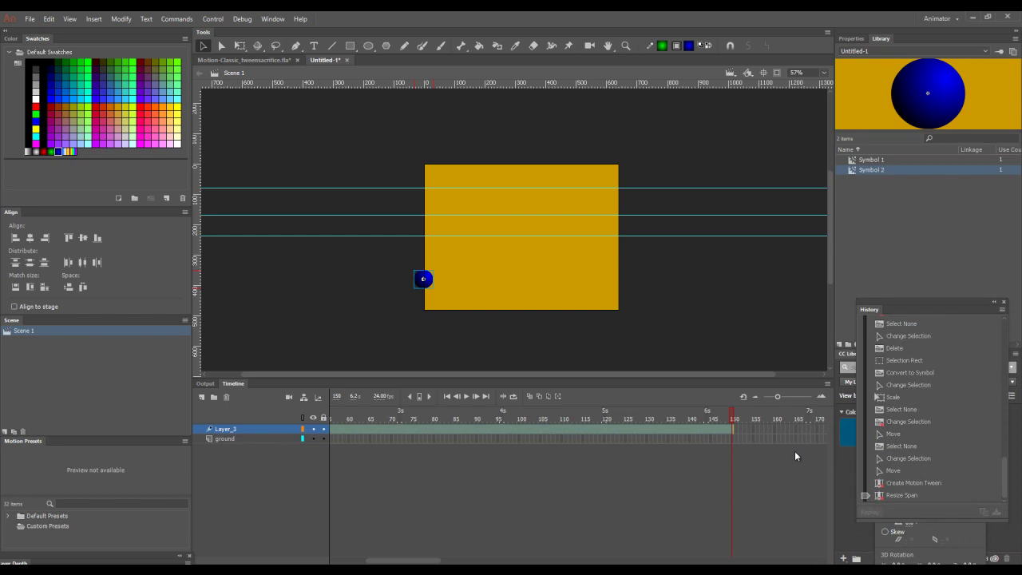
mouse_move(783, 395)
left_mouse_down()
mouse_move(790, 399)
mouse_move(776, 399)
left_mouse_up()
left_click_drag(373, 562, 334, 563)
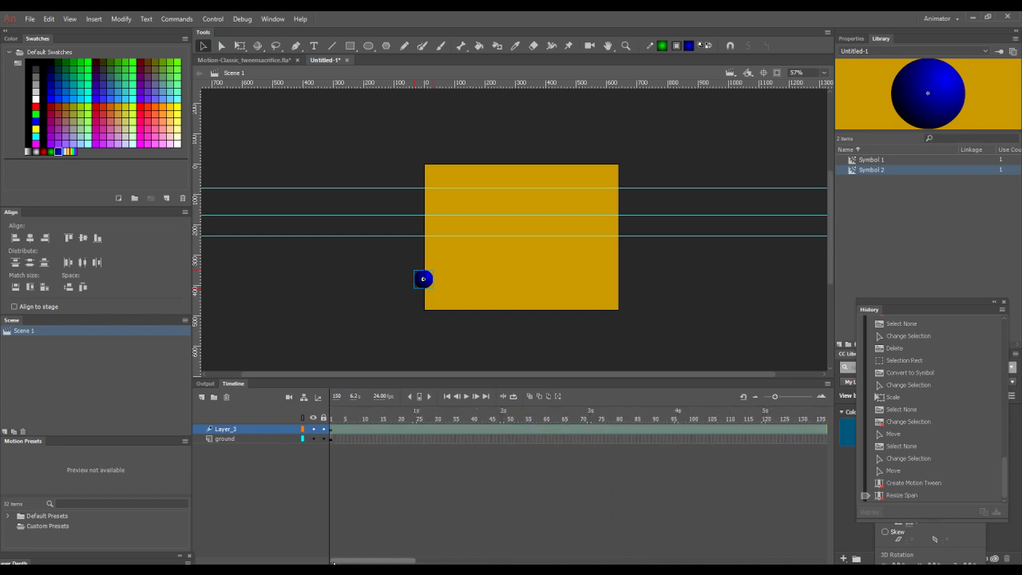
left_click_drag(776, 400, 773, 400)
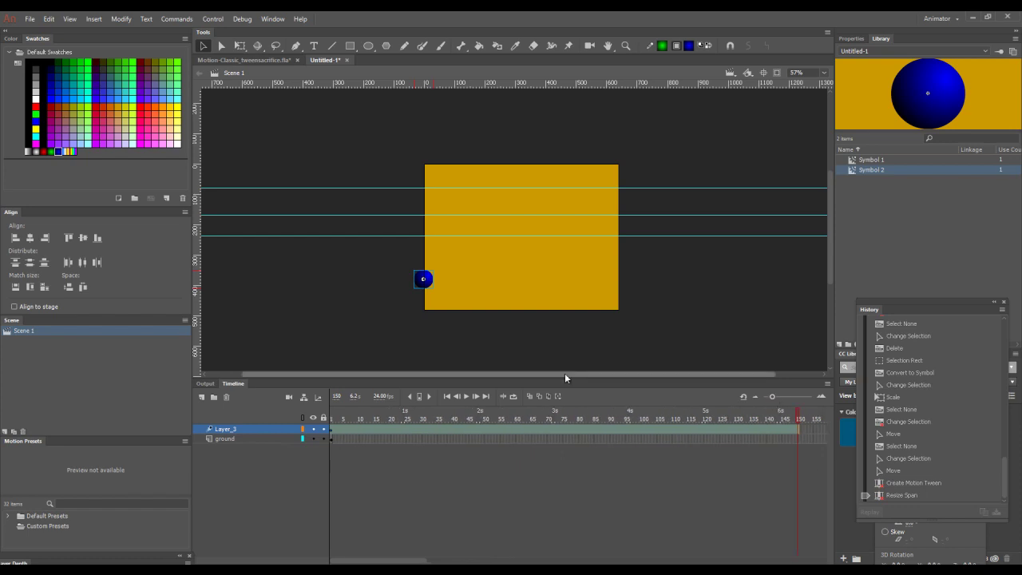
Step: Insert a keyframe at frame 150 on the ground layer to extend it across the ball's tween
left_click(332, 440)
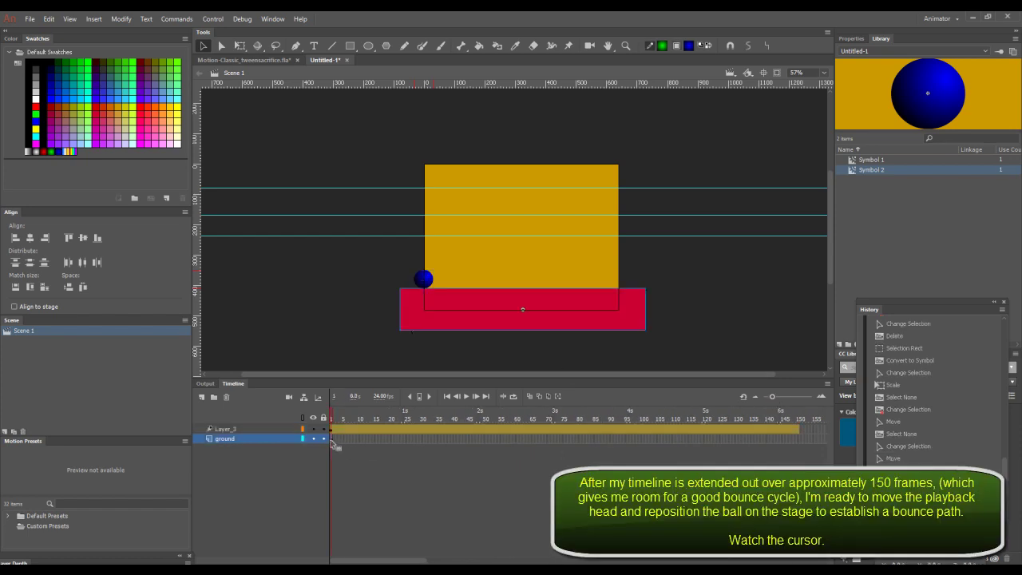
left_click(333, 416)
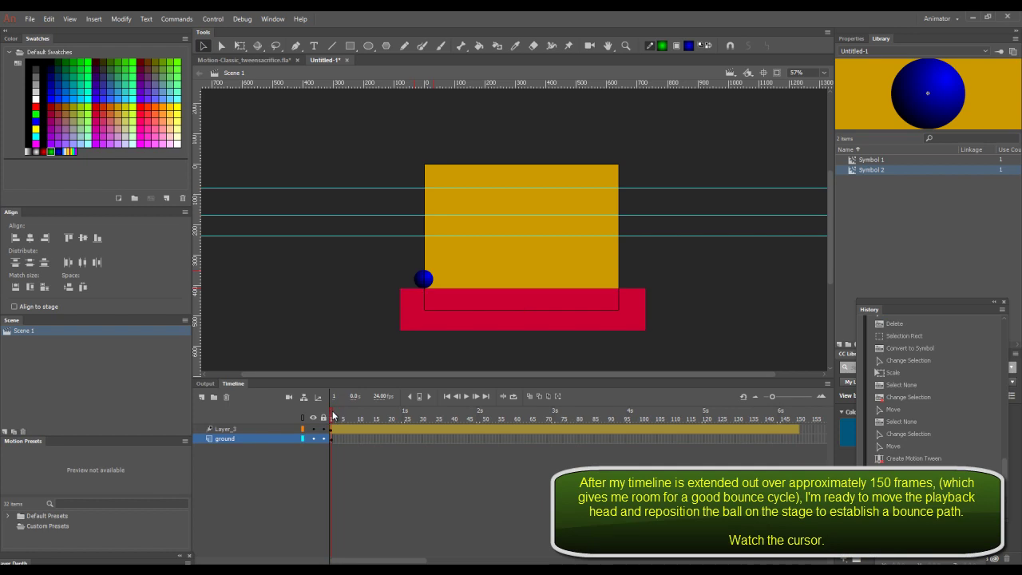
right_click(798, 441)
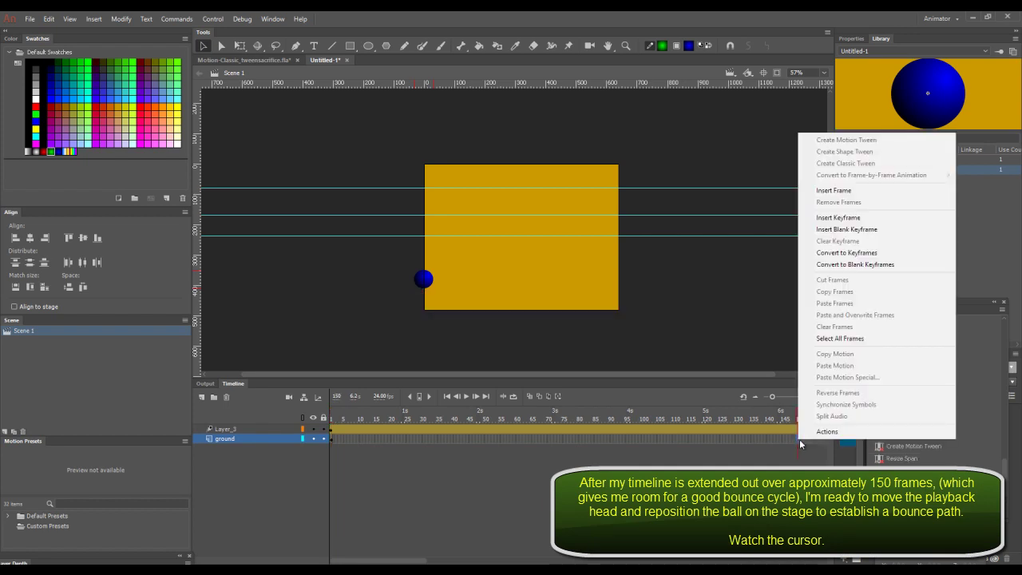
left_click(834, 217)
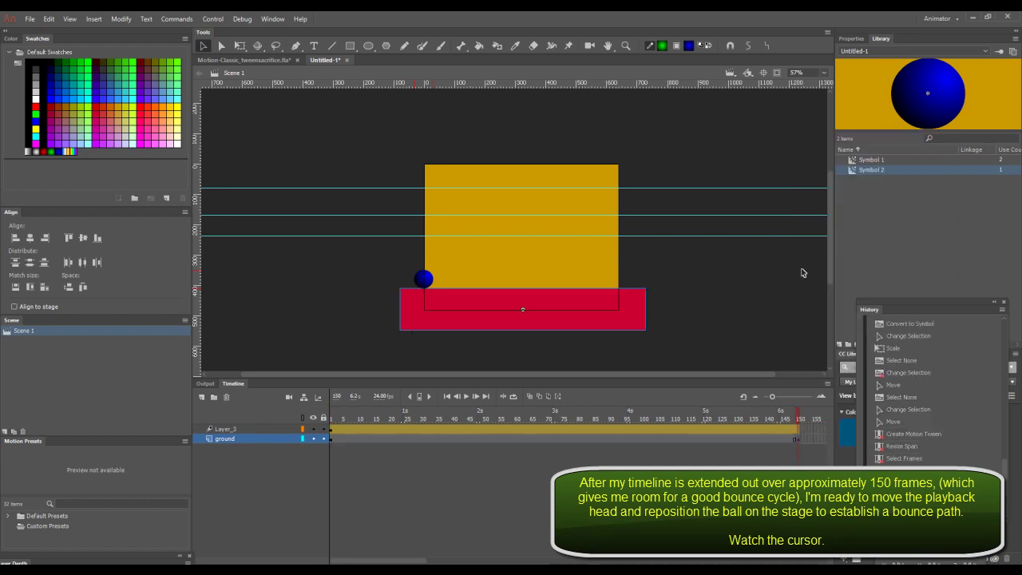
Step: At frame 14 of the Layer_3 tween, raise the ball to the top guide, slightly right of its starting point
left_click(317, 288)
left_click(332, 433)
key("F6")
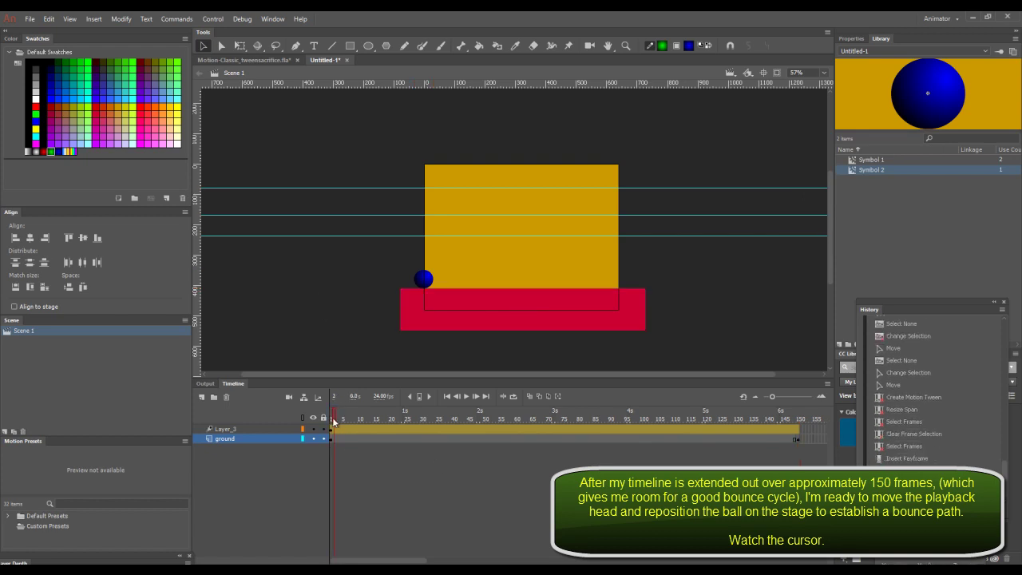
left_click_drag(329, 431, 380, 425)
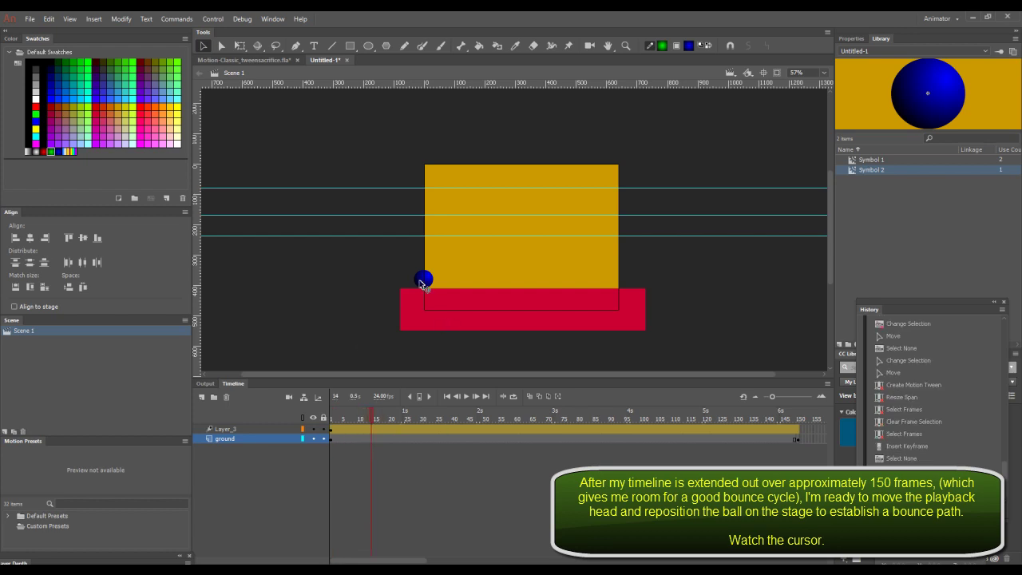
left_click(274, 428)
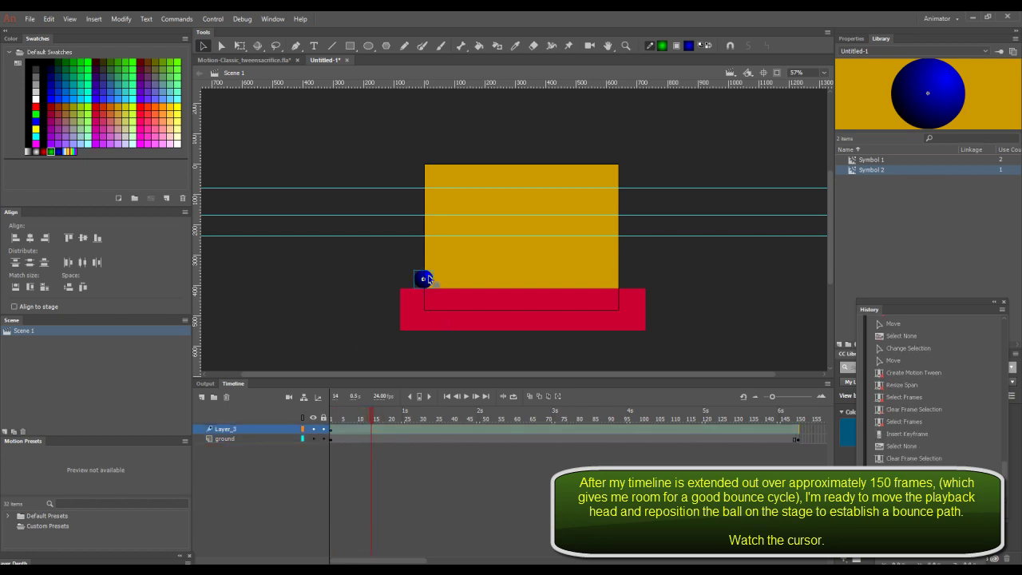
left_click_drag(428, 278, 449, 190)
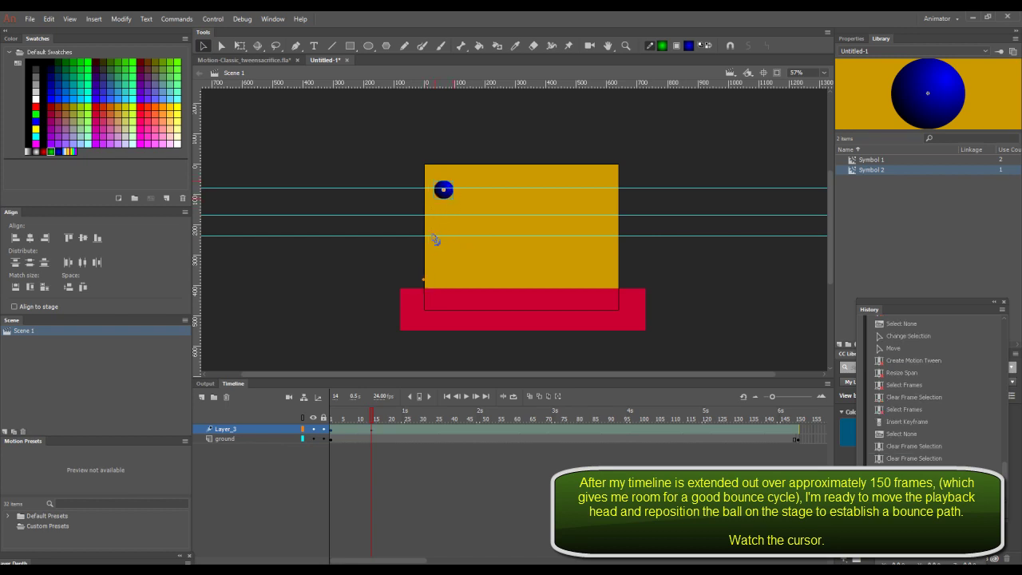
Step: Change the stage colour to turquoise in the document settings
left_click(382, 262)
right_click(380, 260)
left_click(413, 411)
left_click(411, 320)
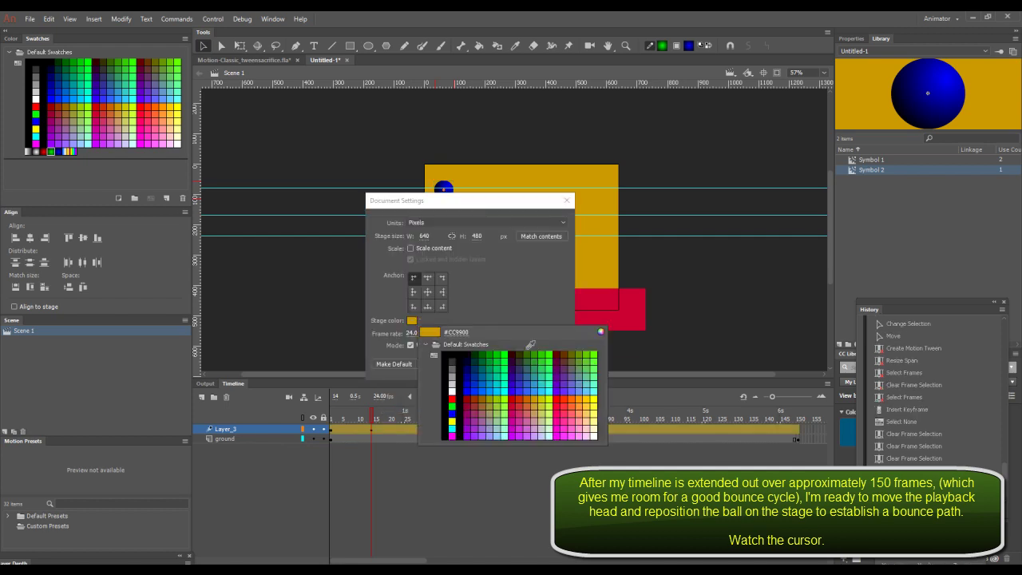
left_click(508, 386)
left_click(538, 363)
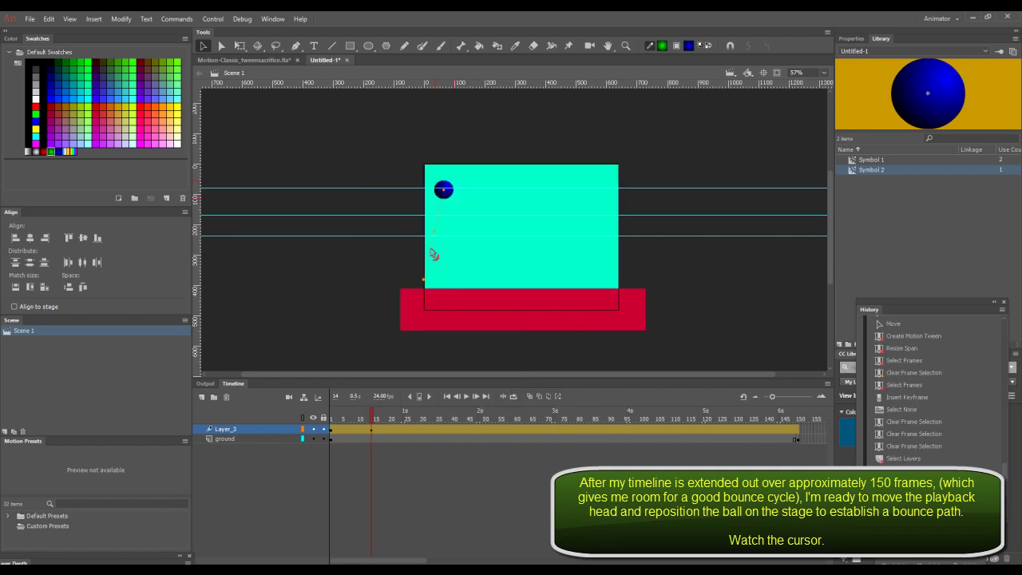
Step: Bring the ball down to the ground at frame 26, then up to the middle guide at frame 40, advancing rightward
left_click_drag(373, 420, 410, 419)
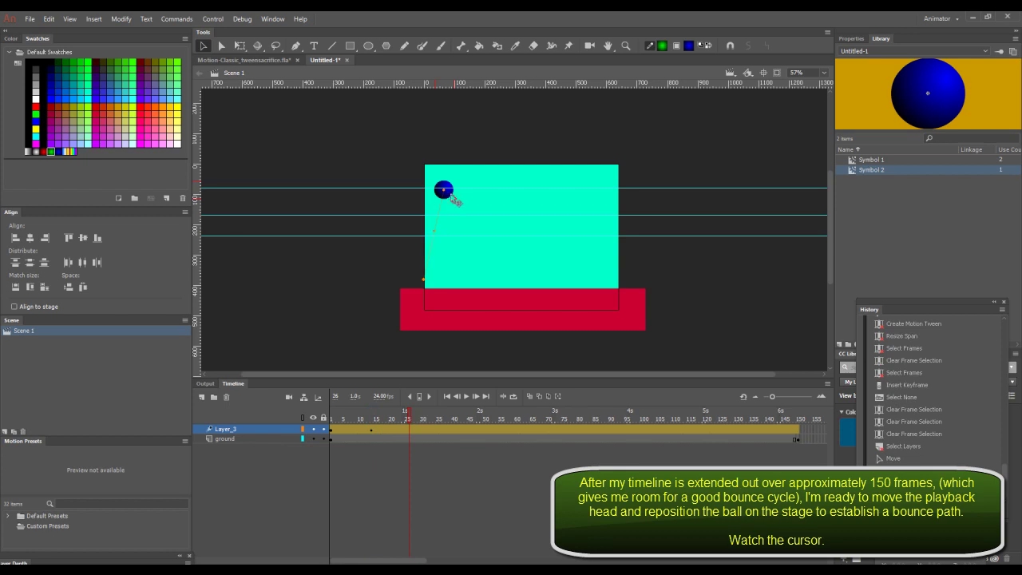
left_click_drag(455, 201, 471, 286)
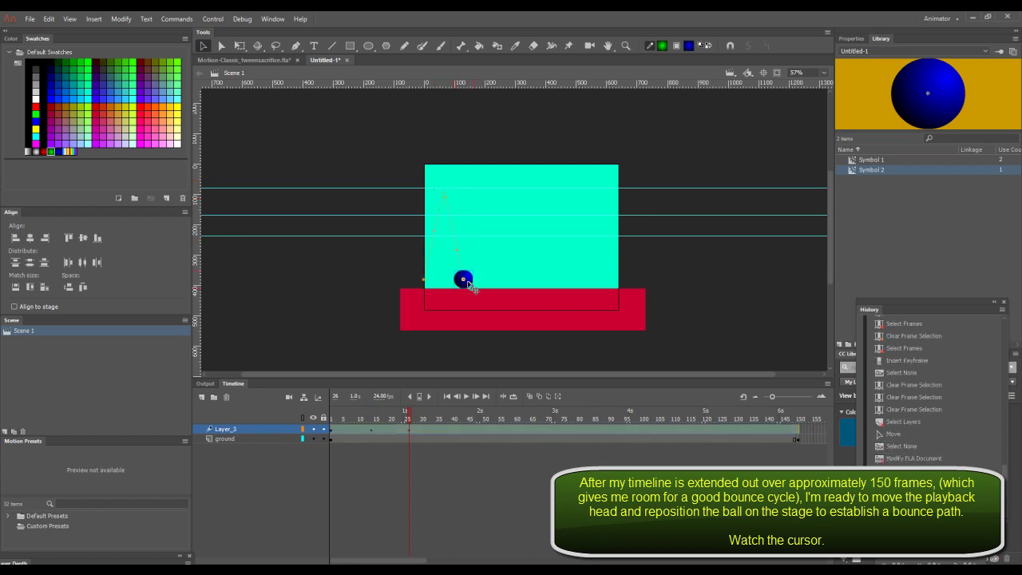
left_click_drag(410, 421, 453, 418)
left_click(465, 279)
left_click_drag(468, 281, 479, 222)
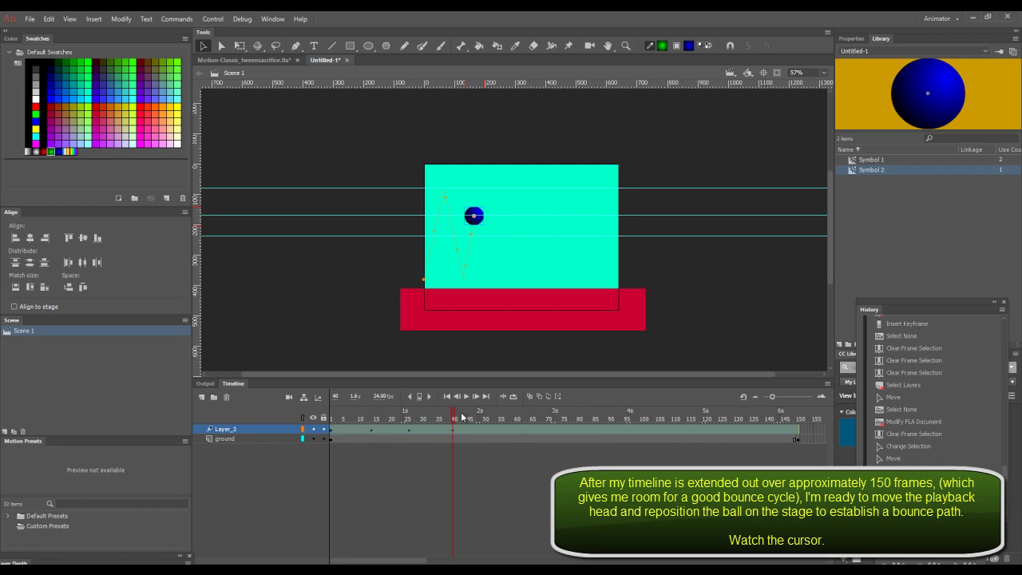
Step: At frame 52, bring the ball back to the ground and nudge it left to tighten the second bounce
left_click_drag(454, 419, 490, 421)
left_click_drag(479, 217, 492, 284)
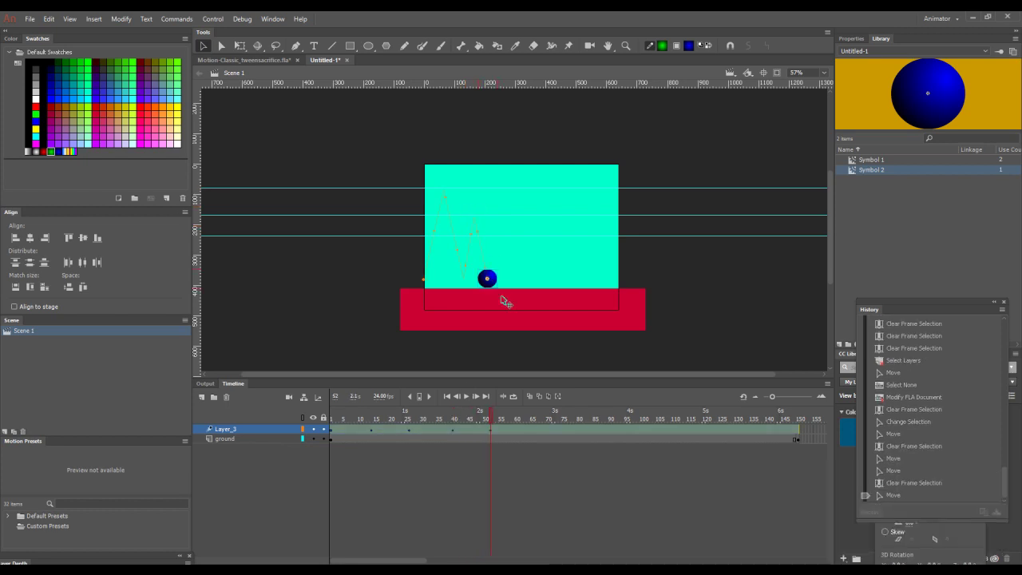
key("Left")
key("Left")
key("Left")
key("Left")
key("Left")
key("Left")
key("Left")
Step: At frame 62, raise the ball to the lowest guide and nudge it left to narrow the third bounce
left_click_drag(492, 417, 503, 417)
left_click(521, 418)
left_click_drag(486, 280, 498, 238)
key("Left")
key("Left")
key("Left")
key("Left")
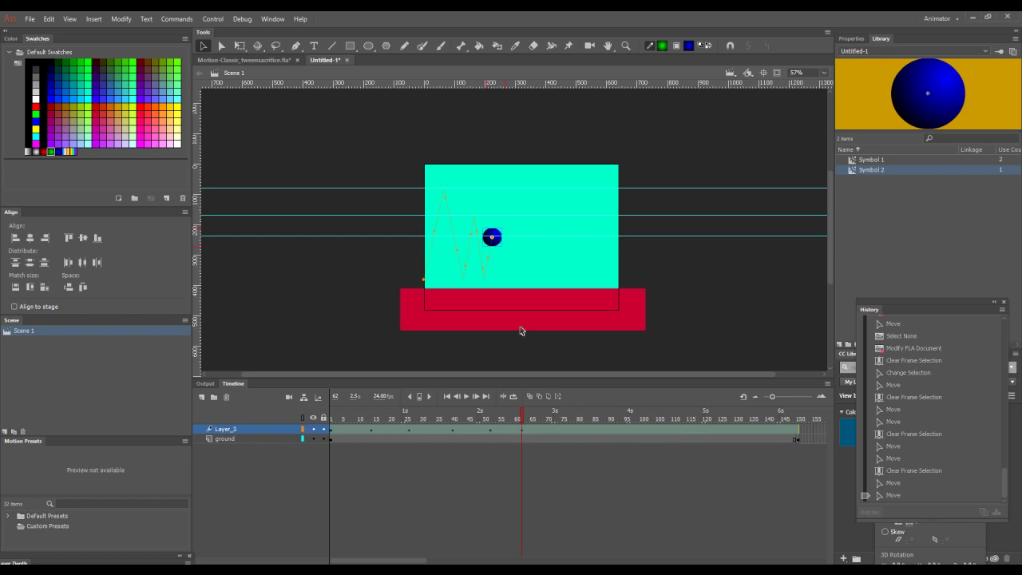
Step: Set the ball on the ground at frame 72 and at the stage's right edge at frame 150, then return to frame 1
left_click_drag(521, 408, 551, 410)
left_click(519, 288)
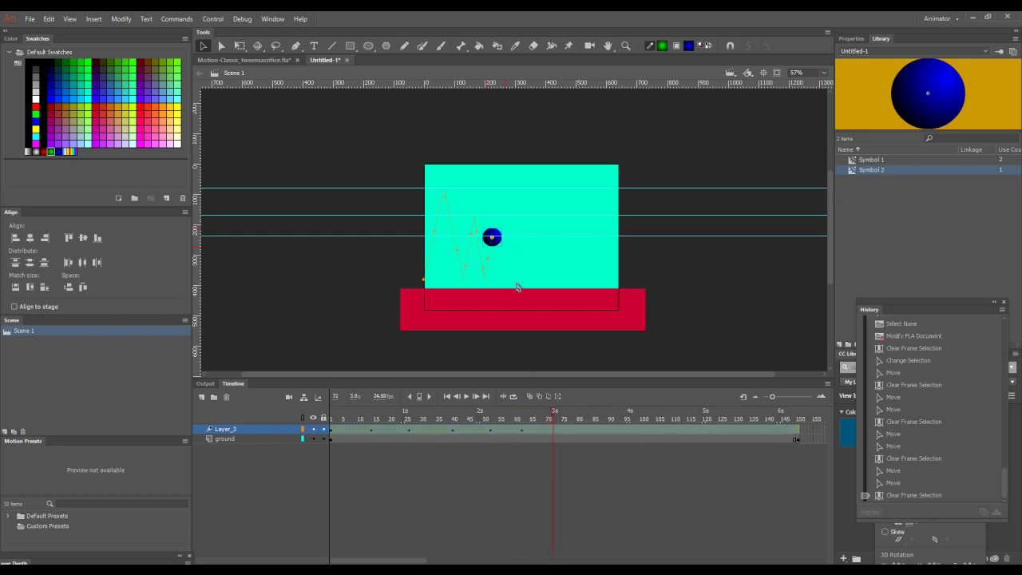
left_click_drag(495, 242, 503, 282)
left_click_drag(556, 420, 790, 419)
left_click_drag(504, 284, 612, 291)
left_click_drag(786, 416, 333, 405)
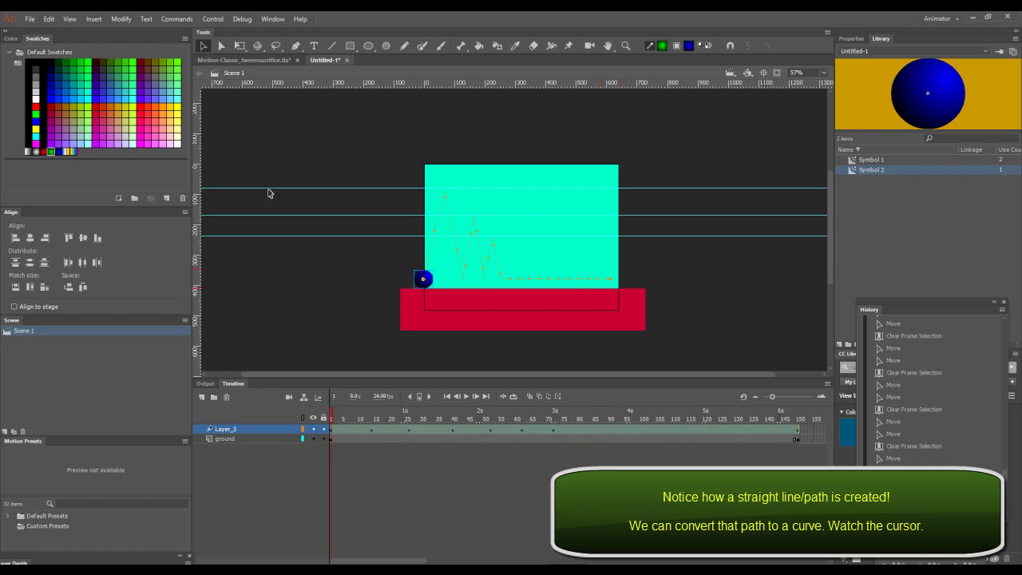
Step: Convert the three peak points of the motion path into smooth curves with the Convert Anchor Point tool
left_click(295, 47)
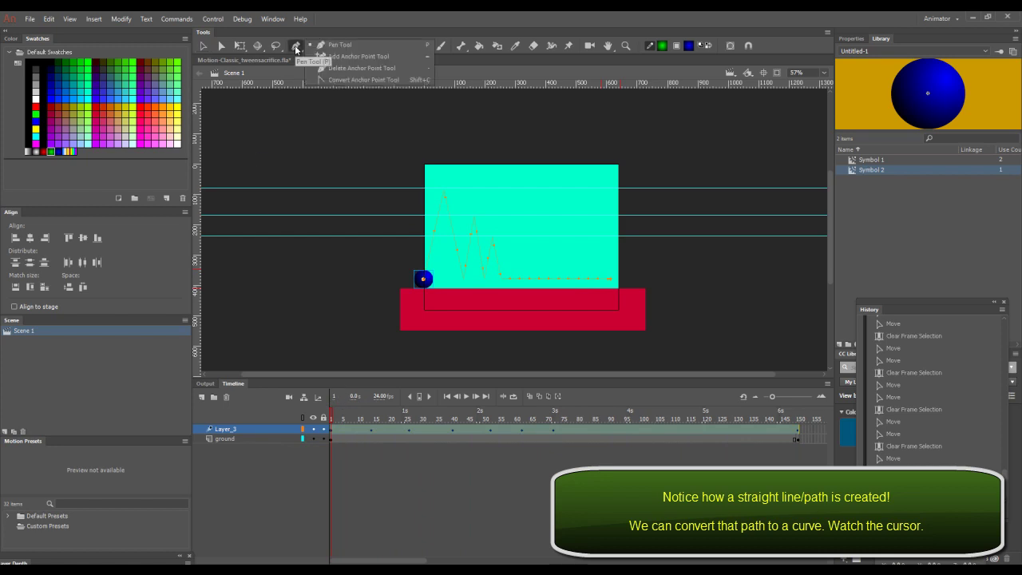
left_click(323, 79)
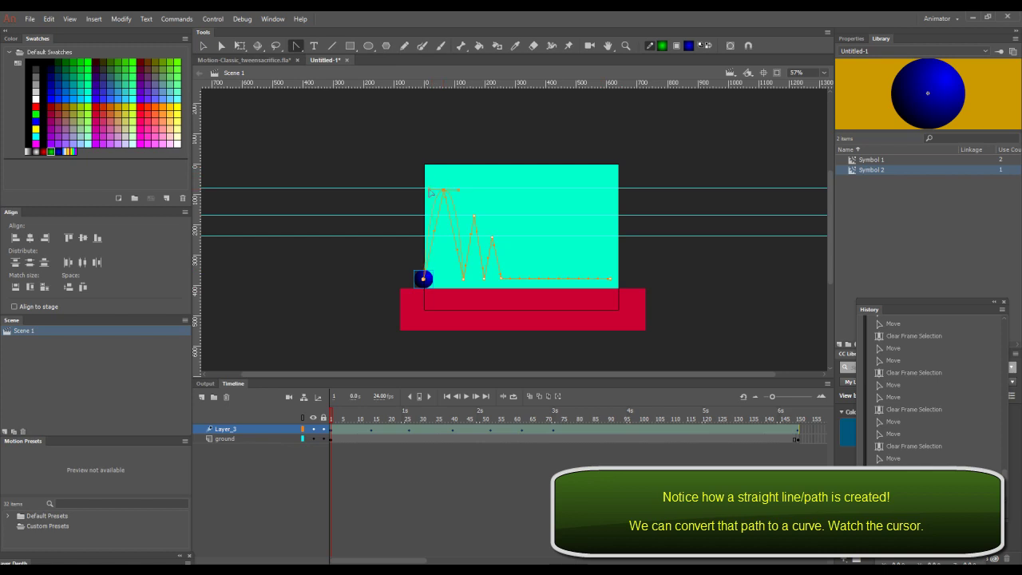
left_click_drag(423, 192, 464, 214)
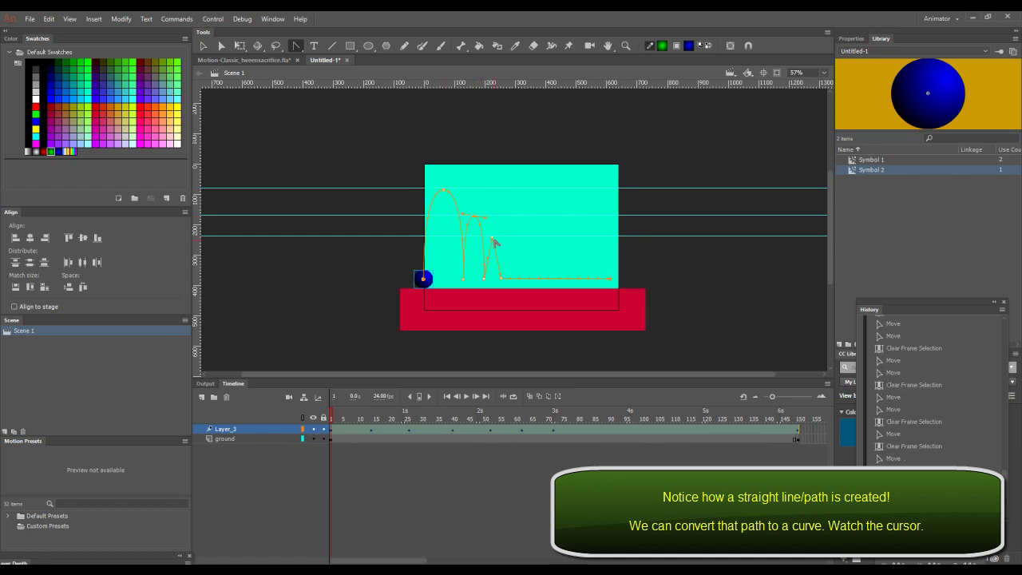
left_click(485, 240)
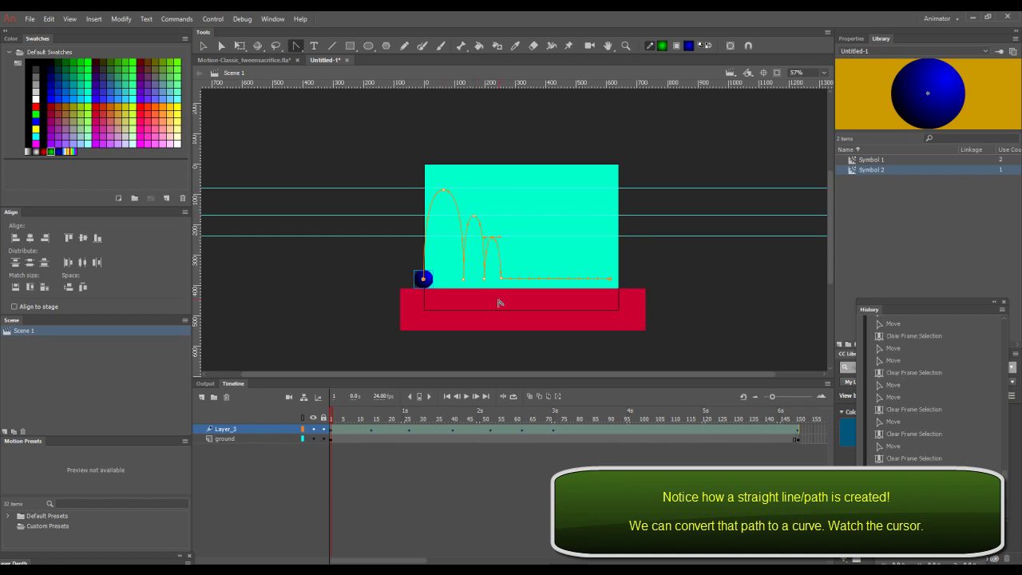
left_click(203, 45)
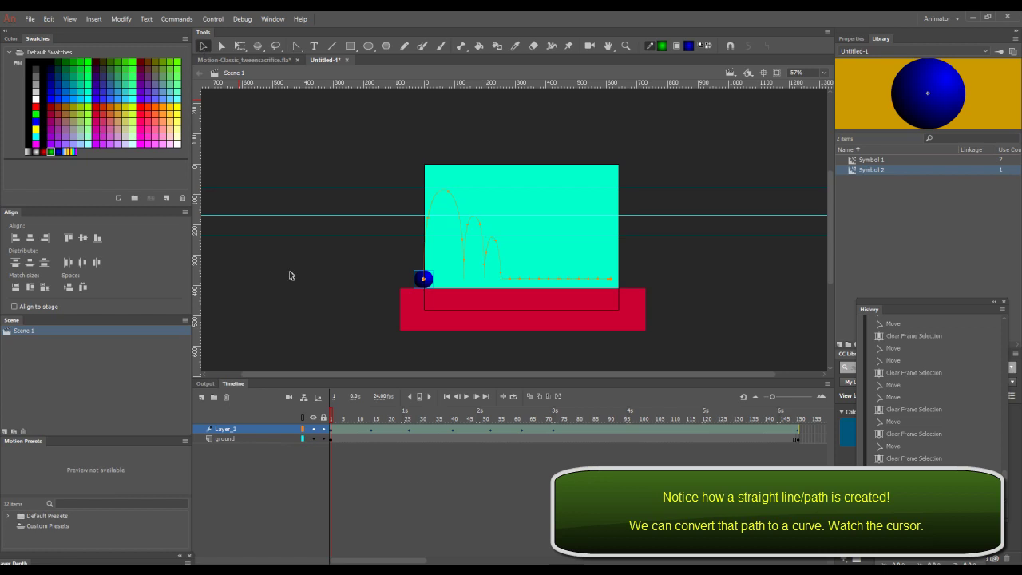
Step: Play the bounce animation through to its end and return to frame 1
key("Return")
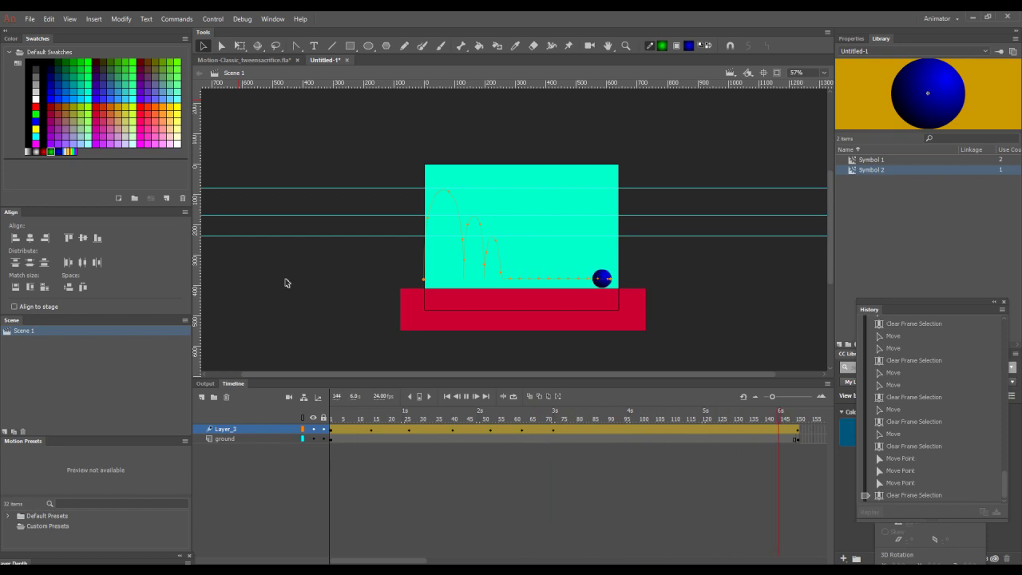
left_click(285, 283)
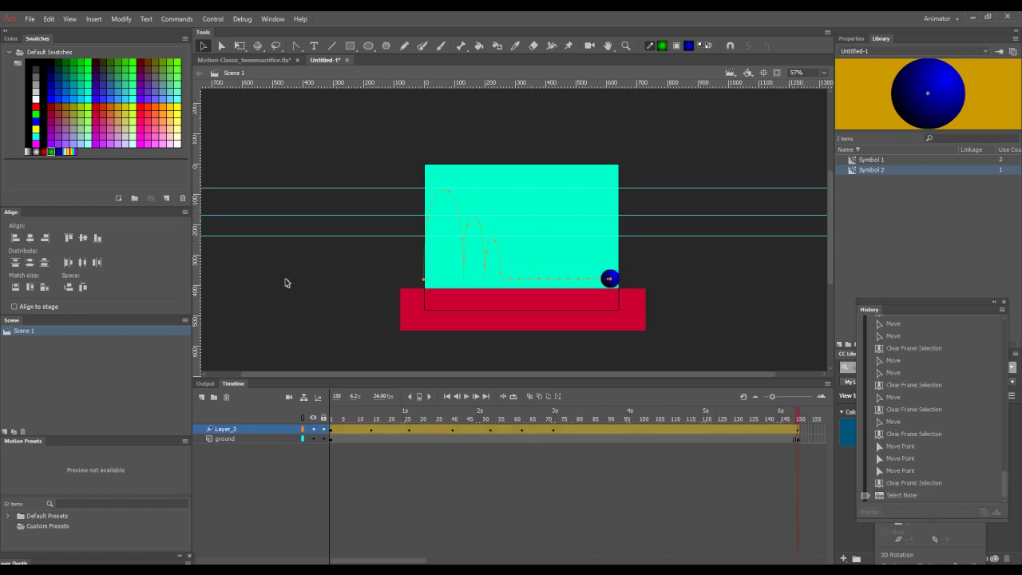
left_click(329, 419)
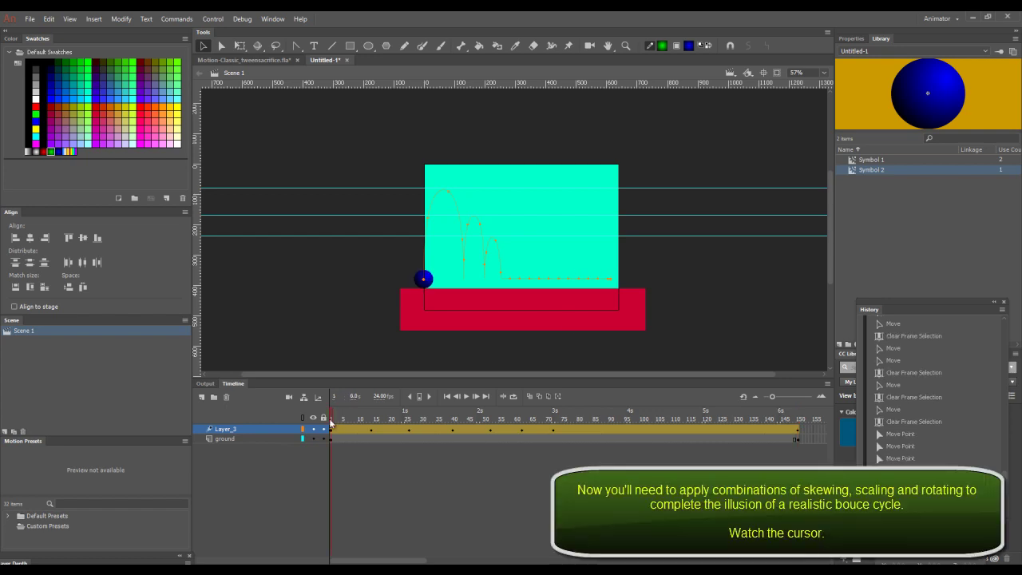
Step: Widen the timeline's frame view and insert a keyframe on Layer_3 at frame 3
left_click_drag(333, 418, 341, 418)
left_click_drag(773, 399, 779, 400)
left_click_drag(346, 415, 339, 418)
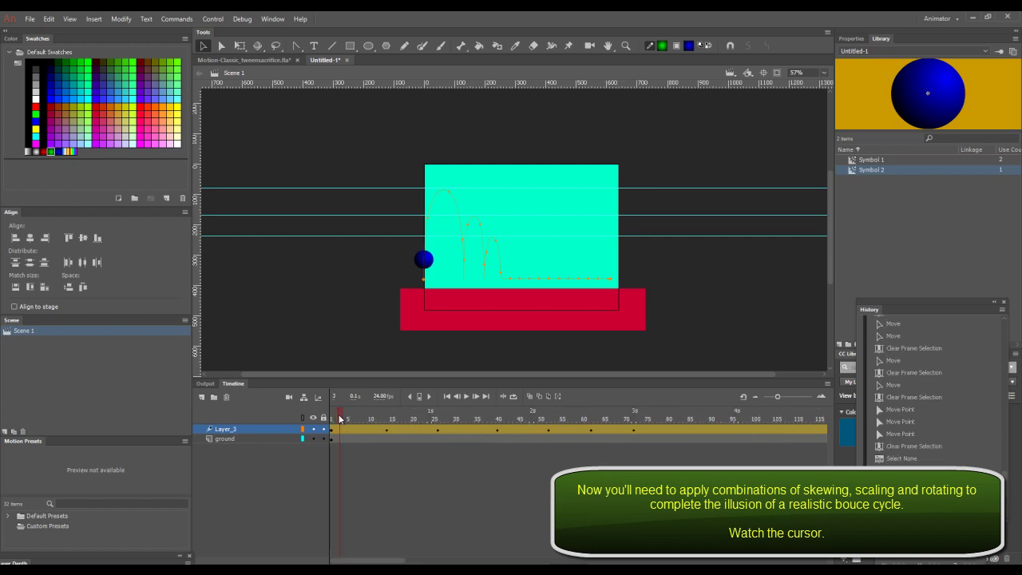
left_click(94, 18)
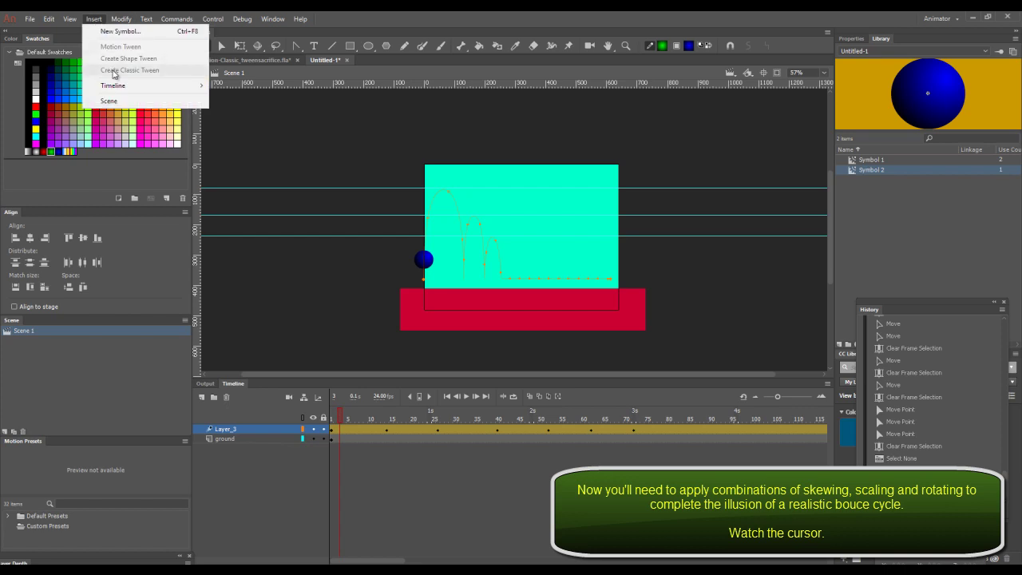
mouse_move(123, 85)
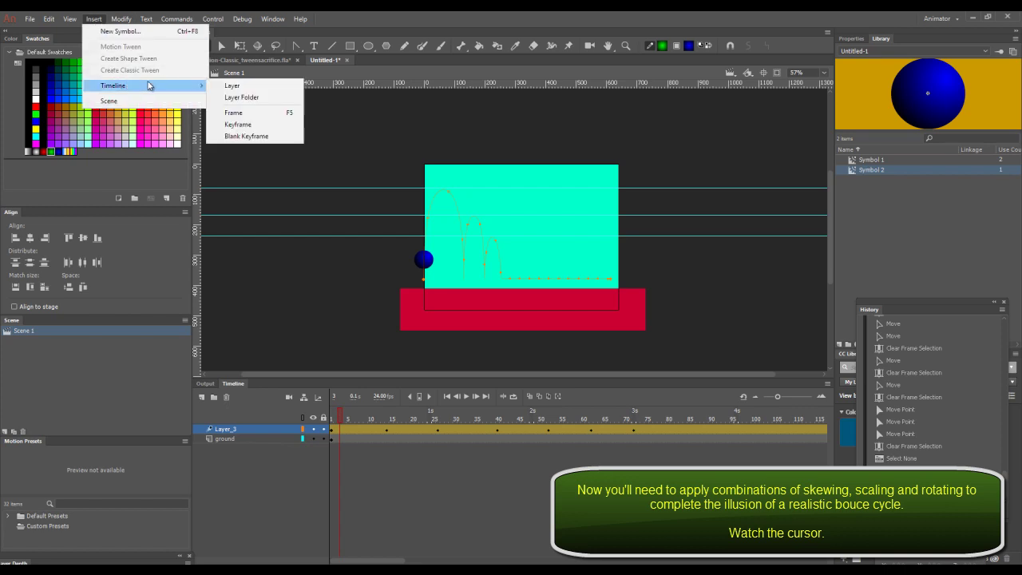
left_click(250, 126)
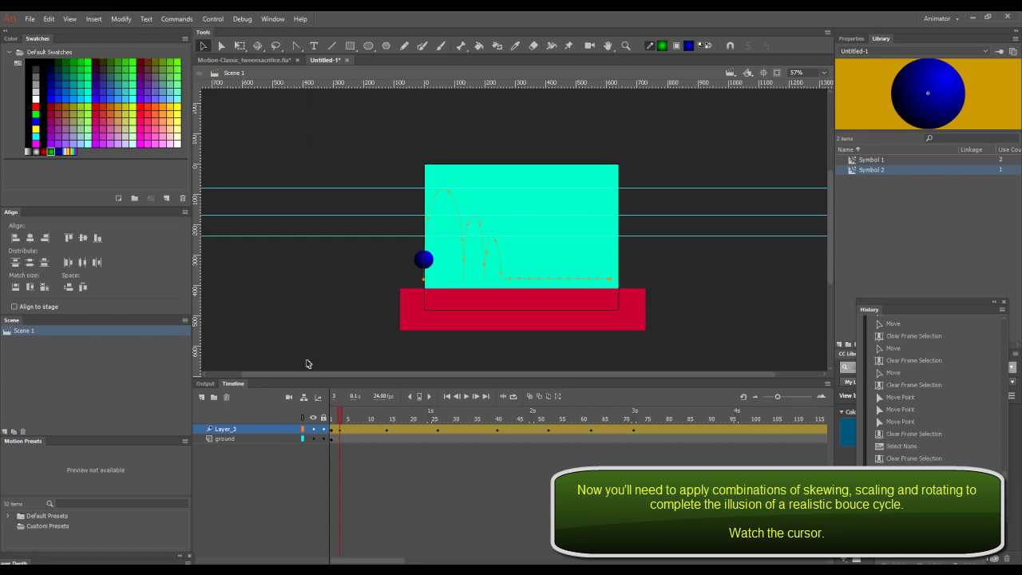
left_click(342, 434)
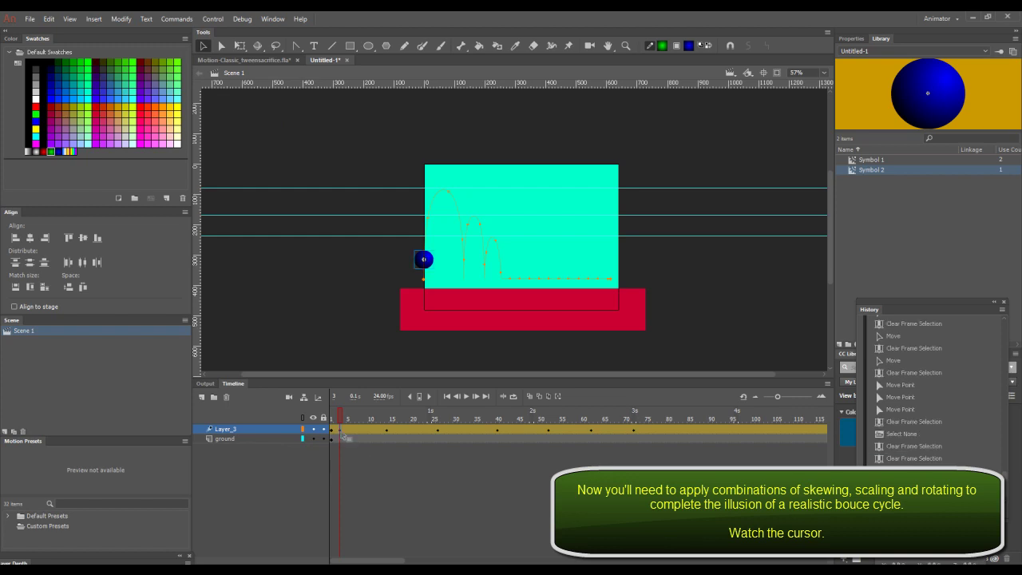
Step: At frame 3, skew the ball upward on its right side and narrow it with the Free Transform tool
left_click(240, 45)
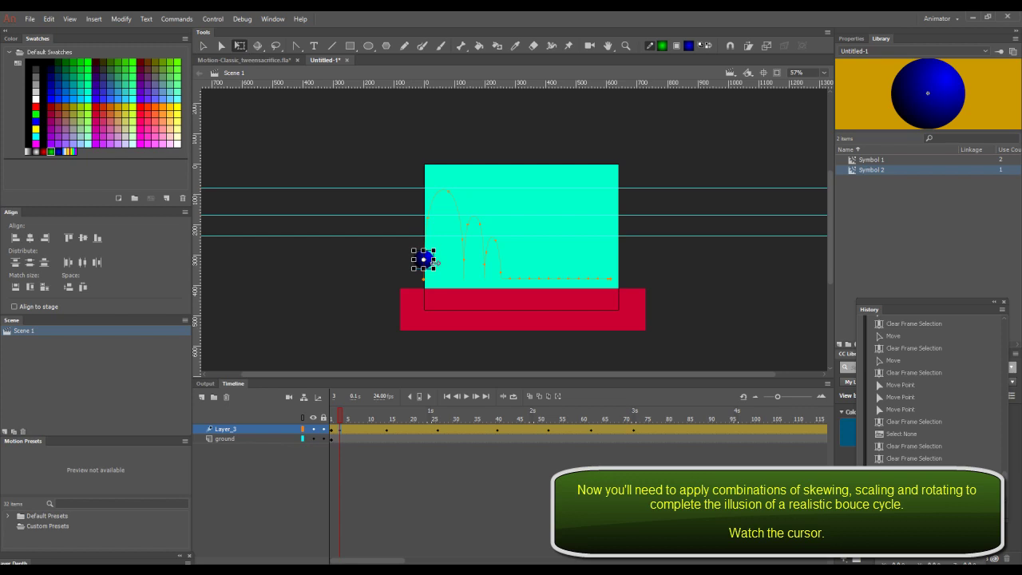
left_click_drag(432, 261, 429, 253)
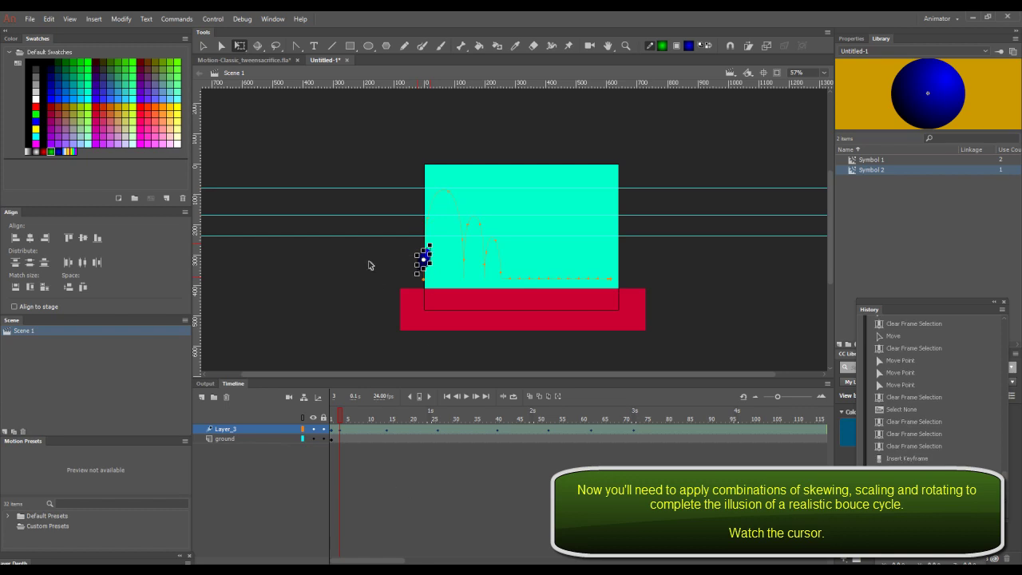
left_click(333, 418)
Step: At frame 14, remove the ball's skew and reduce its height to make it round at the top of the first bounce
left_click_drag(333, 418, 387, 413)
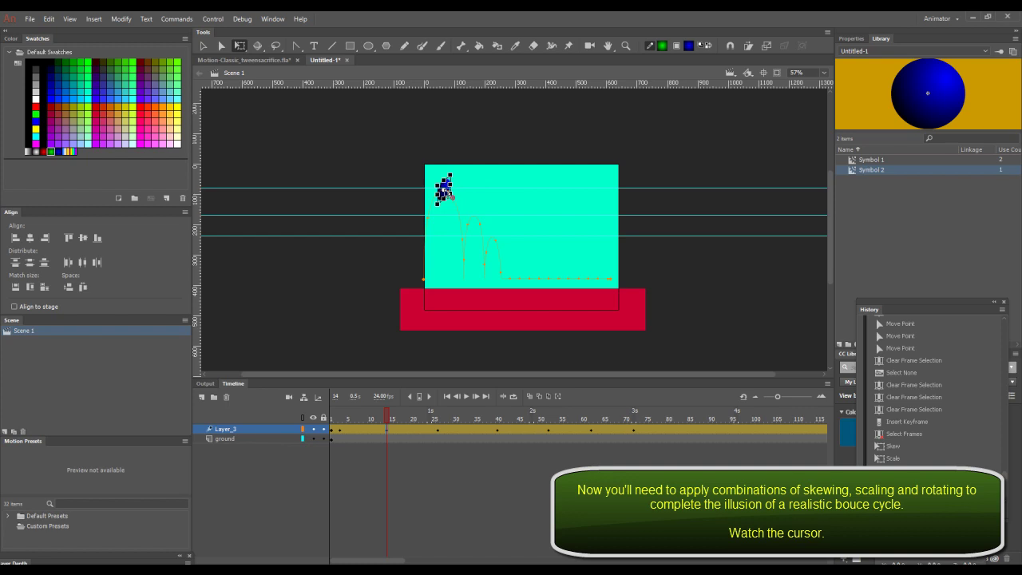
left_click(824, 73)
left_click(806, 131)
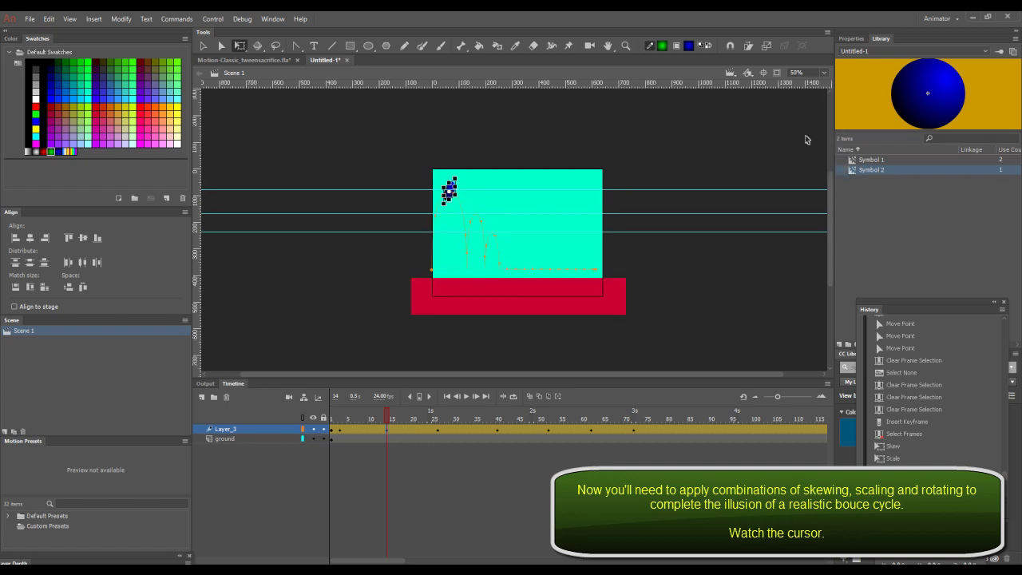
left_click(824, 74)
left_click(807, 141)
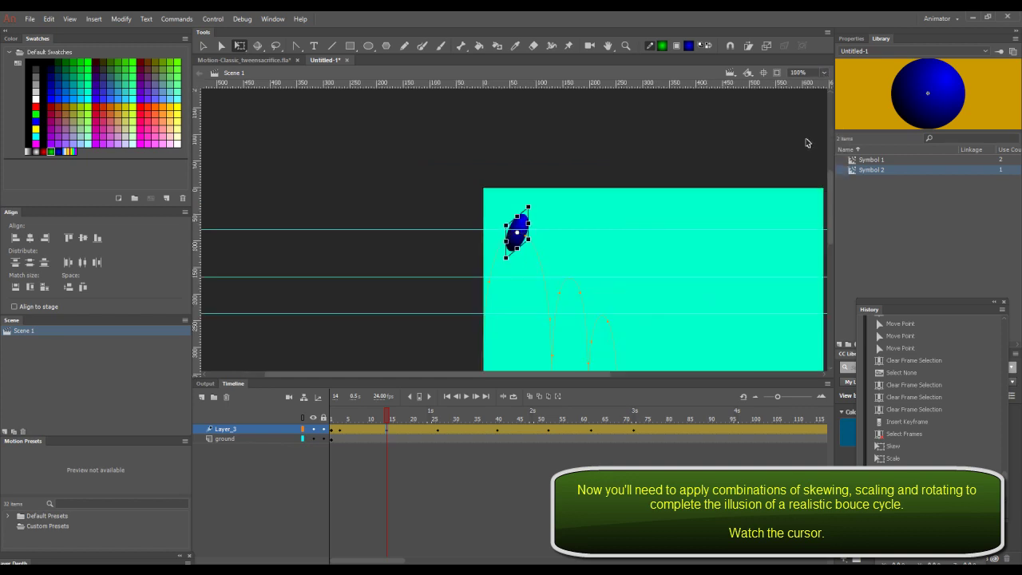
left_click(519, 264)
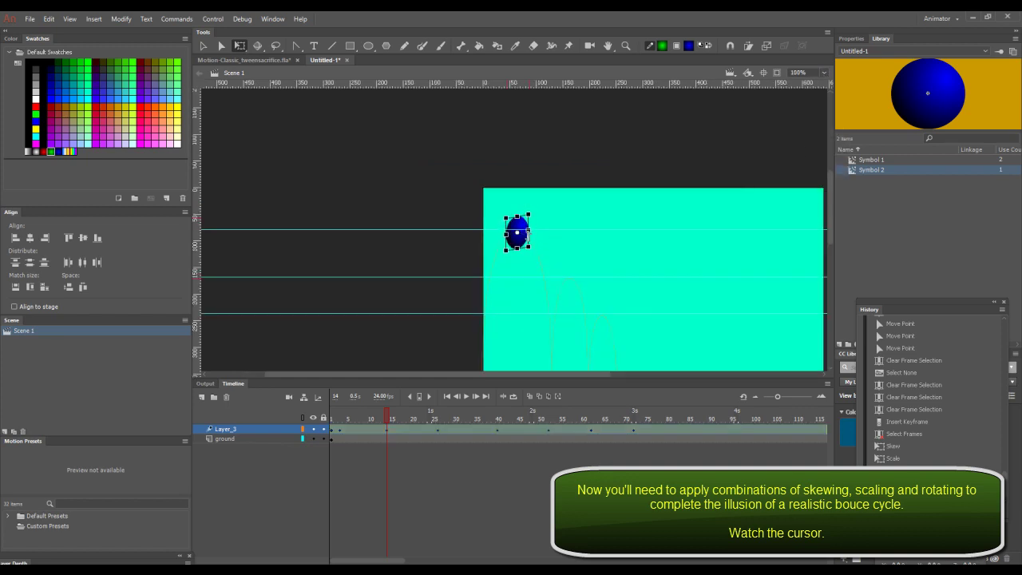
left_click_drag(454, 332, 334, 251)
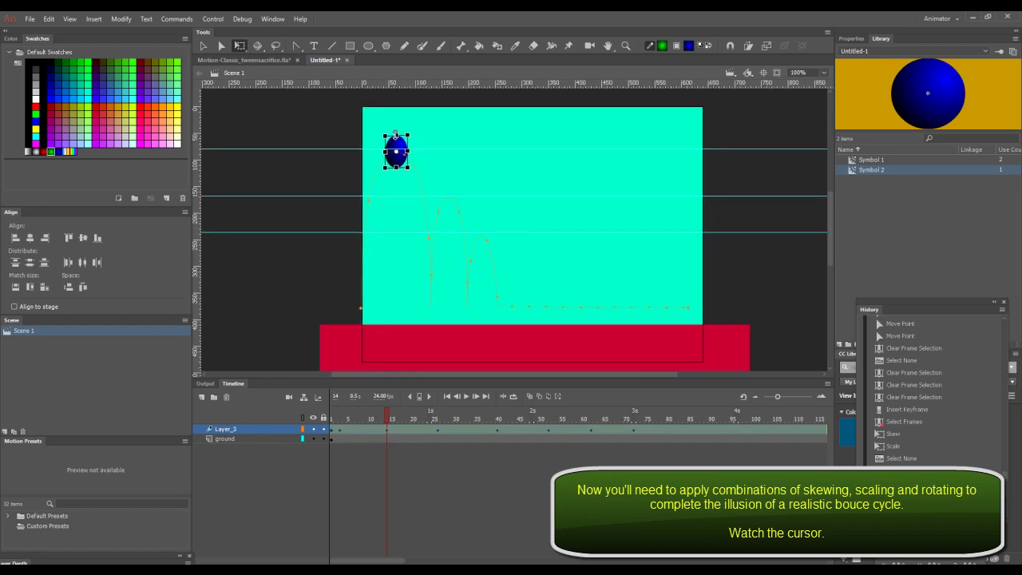
left_click(397, 137)
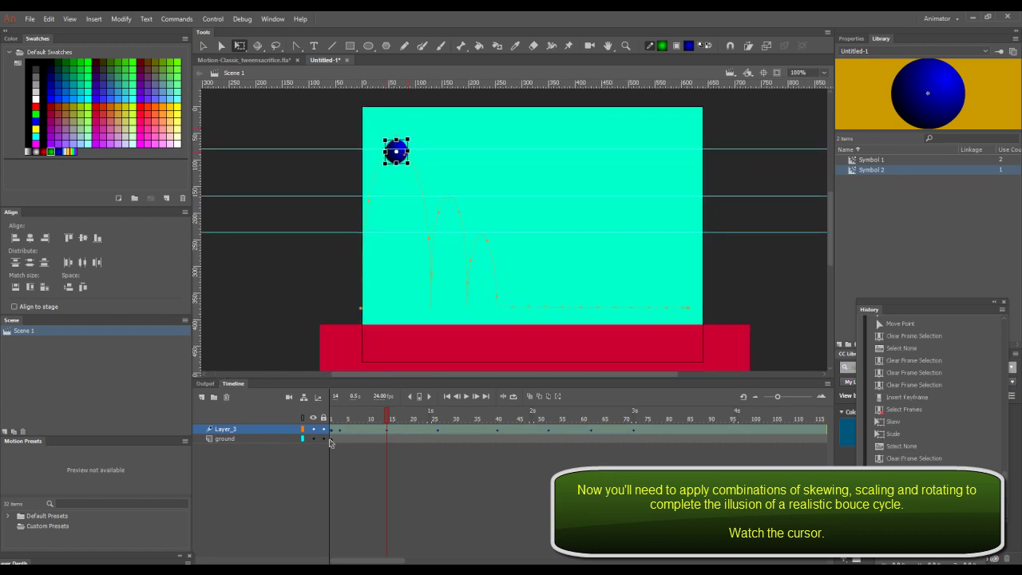
left_click_drag(388, 418, 390, 398)
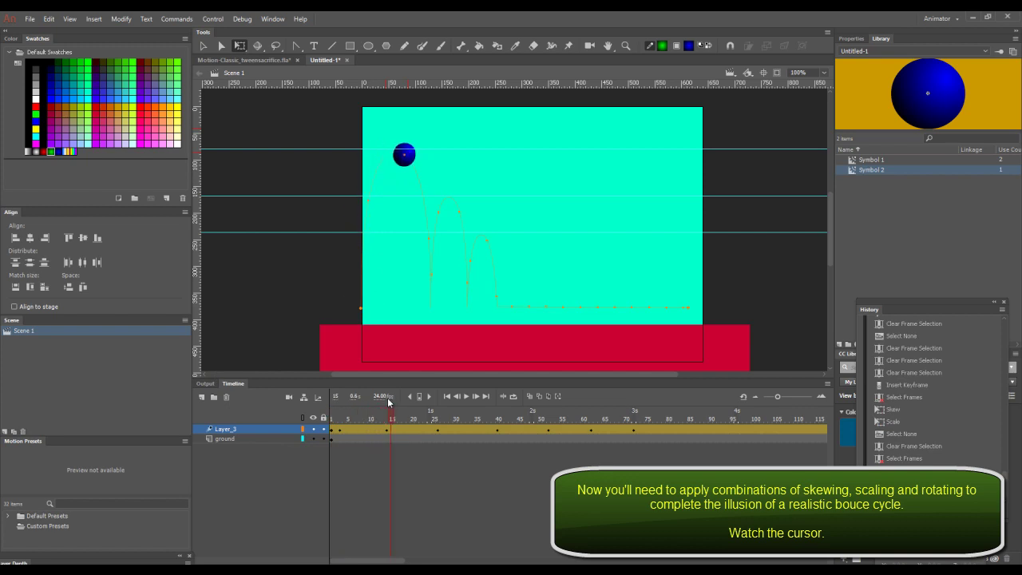
Step: At frame 14, scale the ball up slightly with the Free Transform tool
left_click(387, 429)
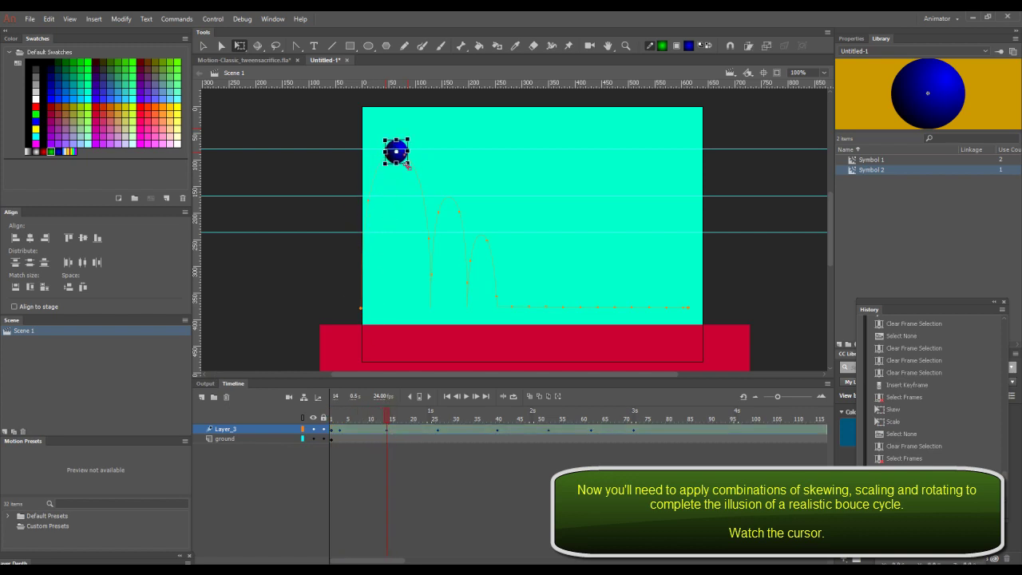
left_click_drag(407, 162, 410, 167)
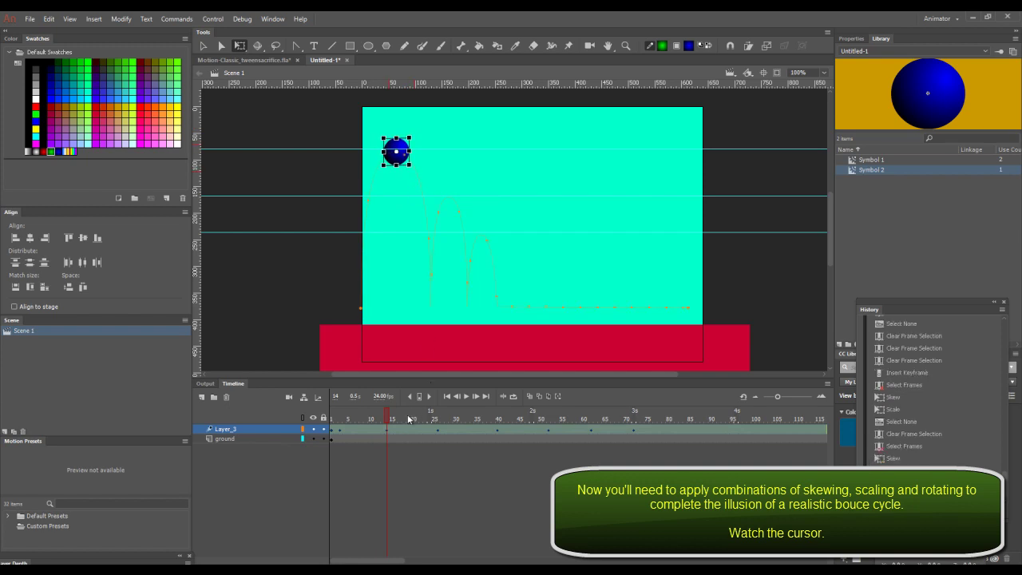
Step: Insert a keyframe on Layer_3 at frame 16 and skew the ball downward on its right side
left_click_drag(389, 419, 394, 393)
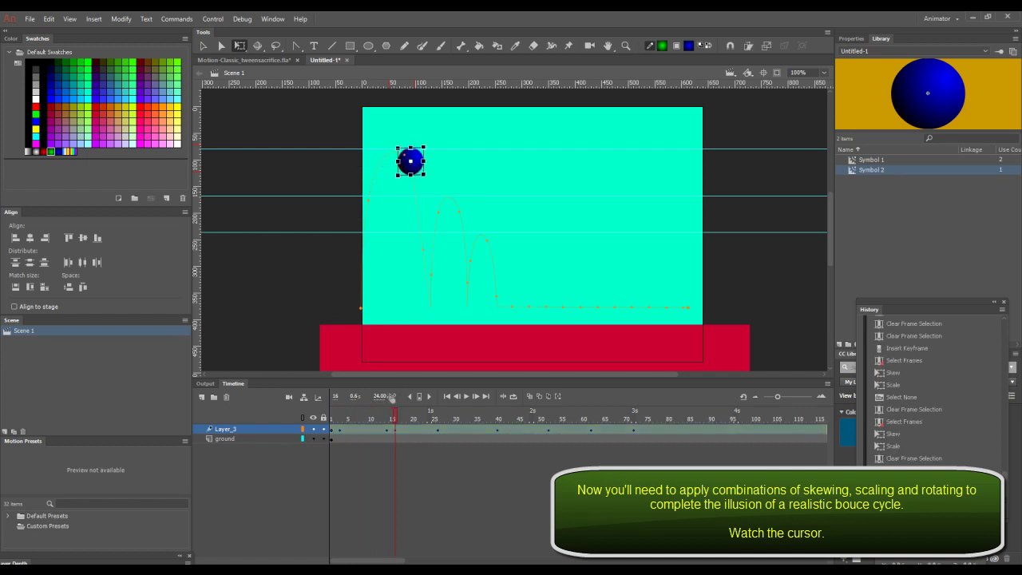
left_click(415, 430)
left_click(395, 435)
left_click_drag(420, 169, 423, 180)
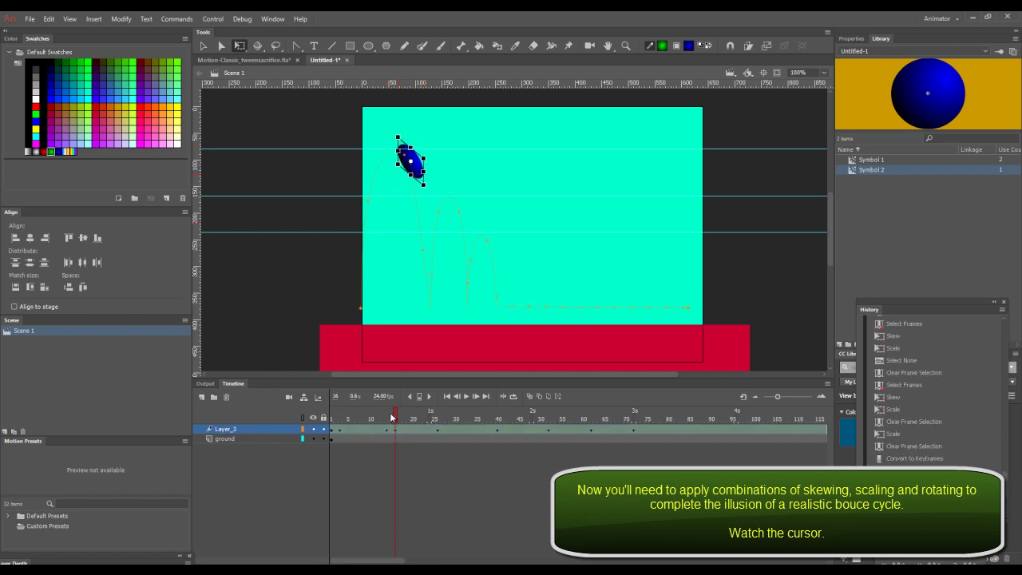
Step: At frame 26, remove the ball's skew to make it round where it meets the ground
left_click_drag(394, 417, 436, 407)
left_click(437, 430)
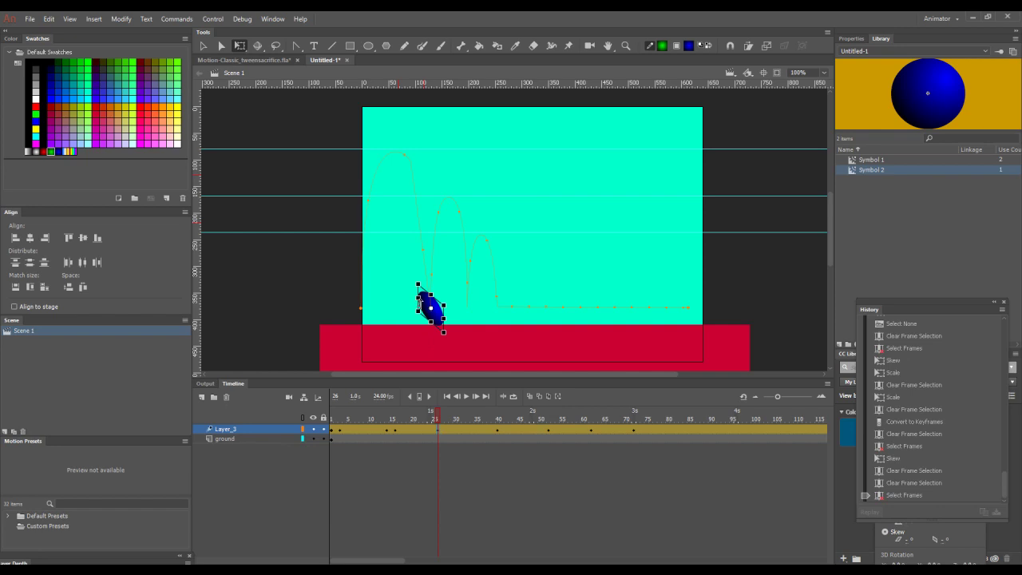
left_click_drag(420, 303, 420, 308)
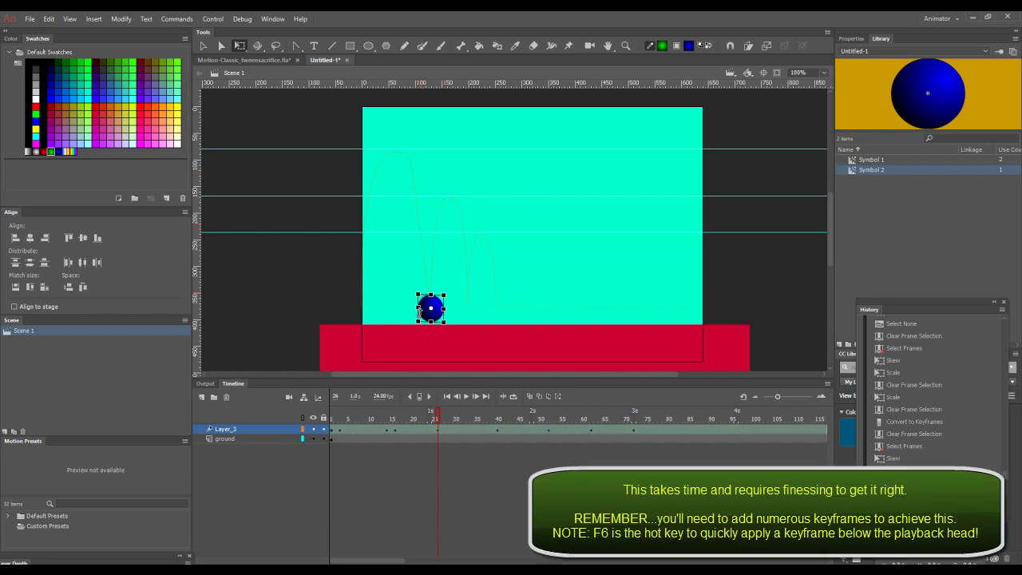
left_click(420, 309)
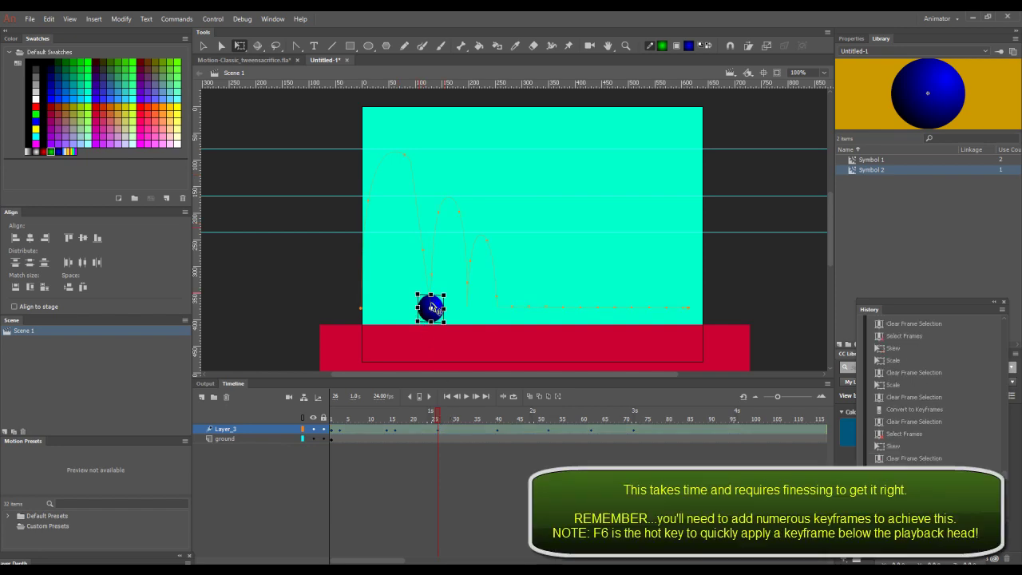
Step: Try to squash the ball at frame 26 by flattening it, nudging it down to the ground and widening it
mouse_move(438, 415)
left_mouse_down()
mouse_move(346, 415)
mouse_move(438, 416)
left_mouse_up()
left_click(443, 429)
left_click(441, 432)
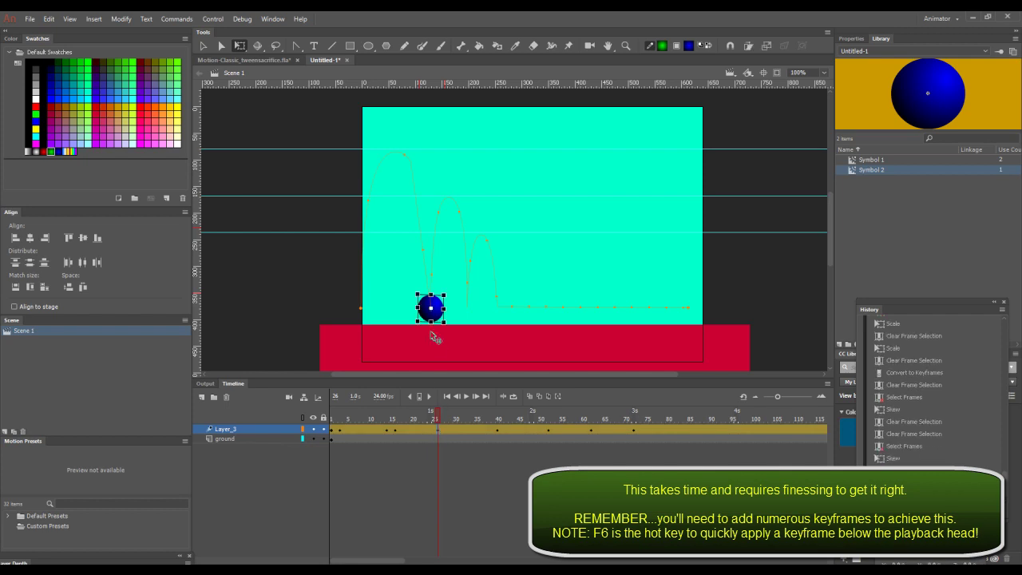
left_click_drag(429, 295, 431, 302)
key("Down")
key("Down")
key("Down")
key("Down")
key("Down")
key("Down")
key("Down")
key("Down")
key("Down")
key("Down")
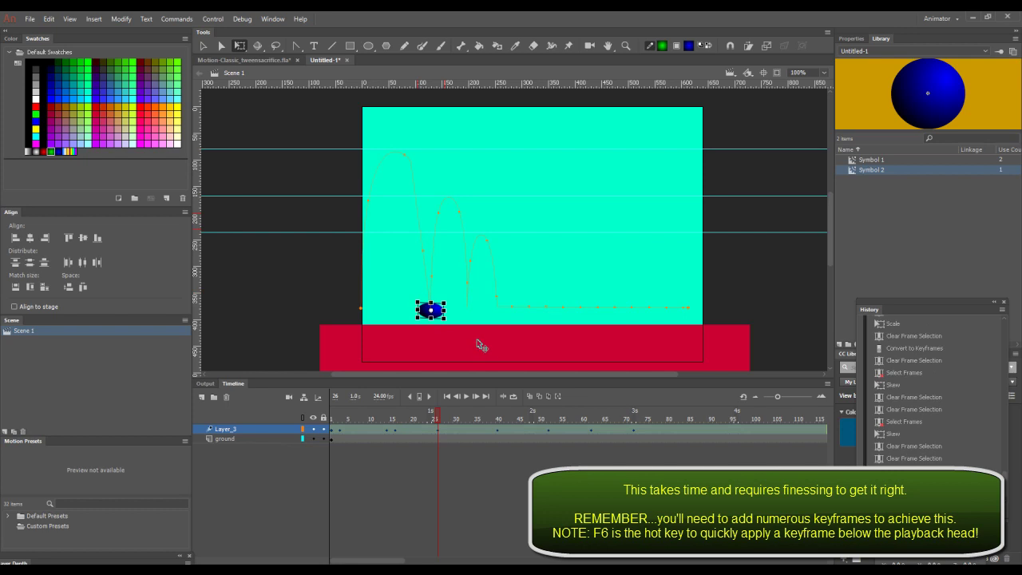
left_click_drag(443, 317, 447, 317)
Step: Preview the first bounce from frame 1 and roll back the frame 26 squash and move through the history
left_click(444, 430)
left_click_drag(442, 417, 330, 431)
key("Return")
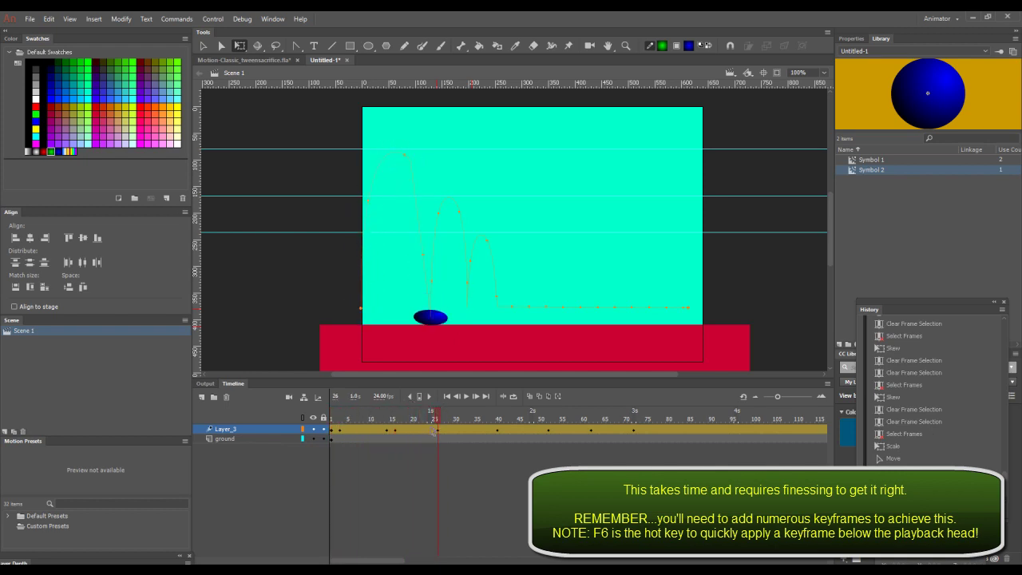
left_click(436, 420)
left_click_drag(869, 308, 762, 256)
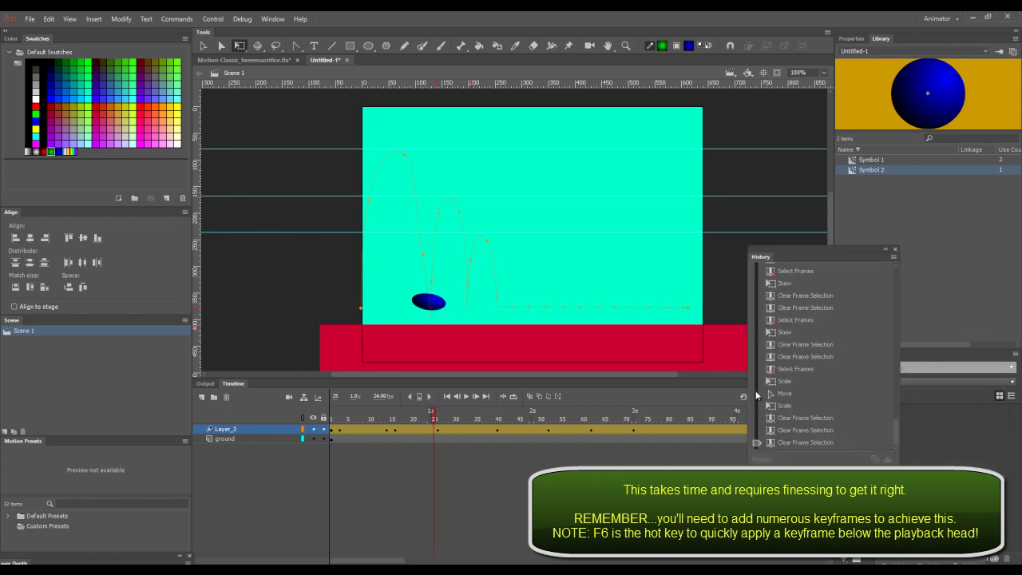
left_click(755, 389)
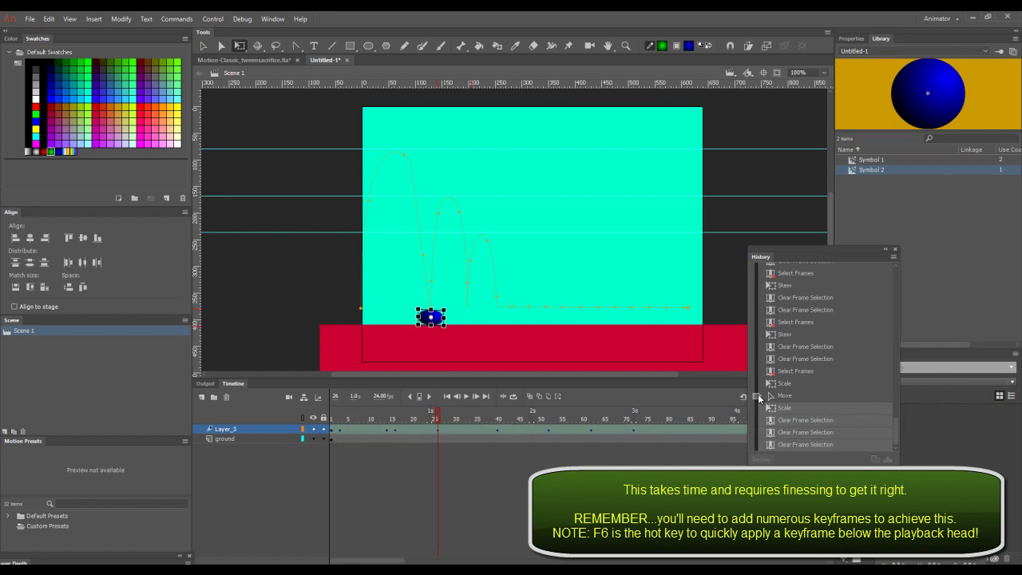
left_click_drag(758, 394, 756, 361)
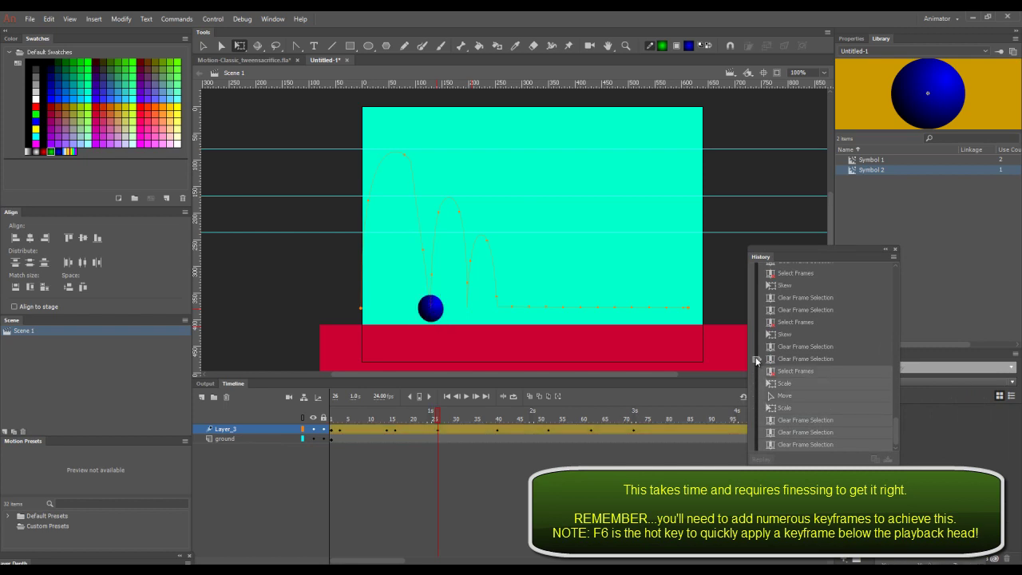
Step: Insert a keyframe on Layer_3 at frame 24 and remove the ball's remaining skew
mouse_move(438, 418)
left_mouse_down()
mouse_move(402, 418)
mouse_move(429, 418)
left_mouse_up()
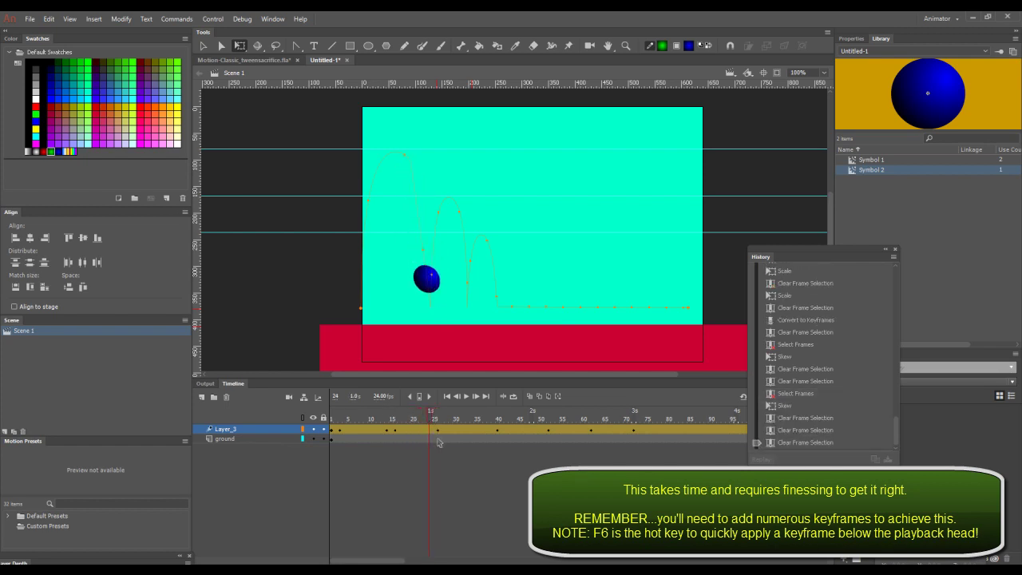
key("F6")
left_click(431, 429)
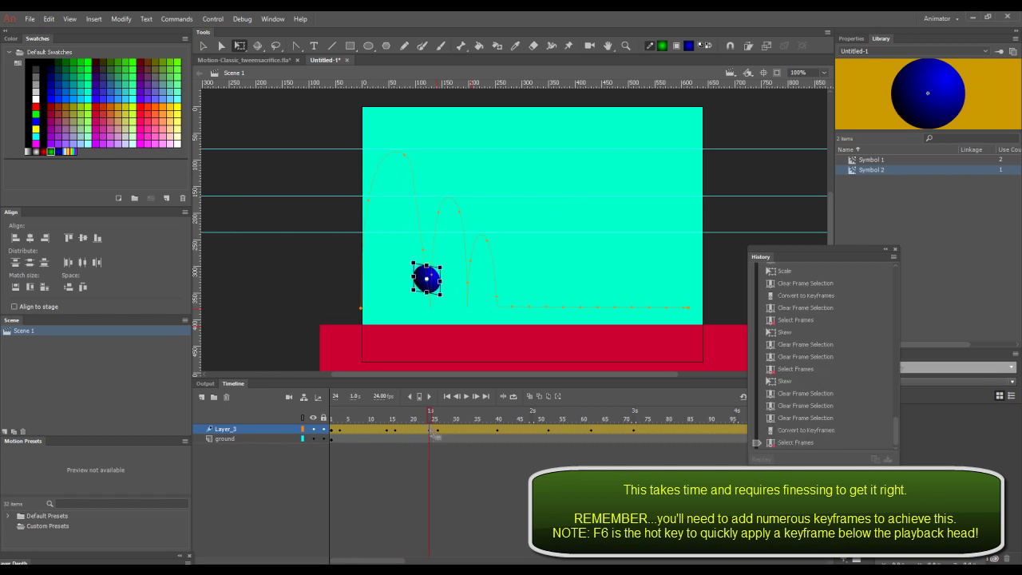
left_click(416, 279)
left_click_drag(416, 279, 416, 283)
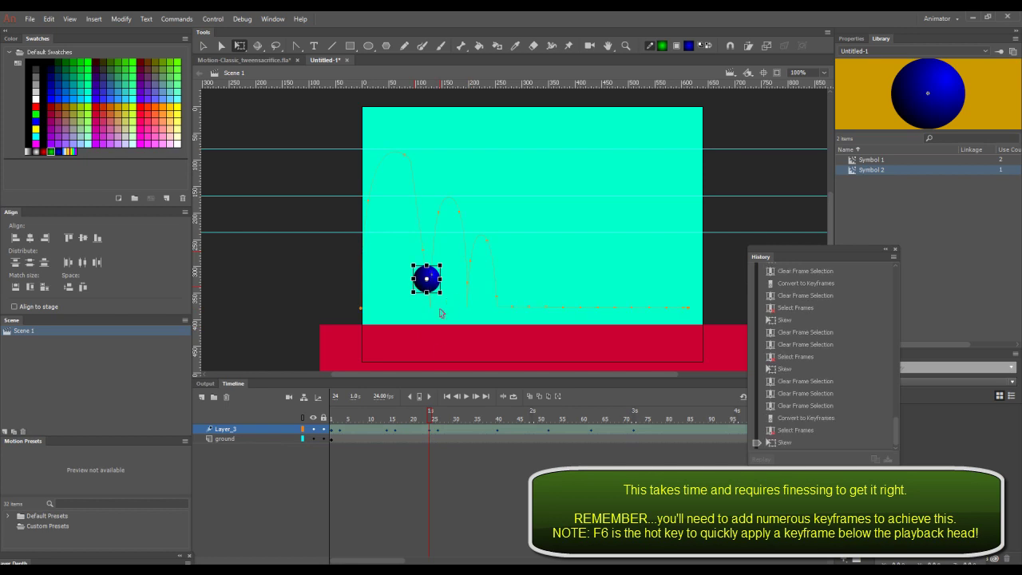
Step: At frame 26, flatten the ball and move it down so that it rests on the ground
left_click(434, 416)
left_click(438, 416)
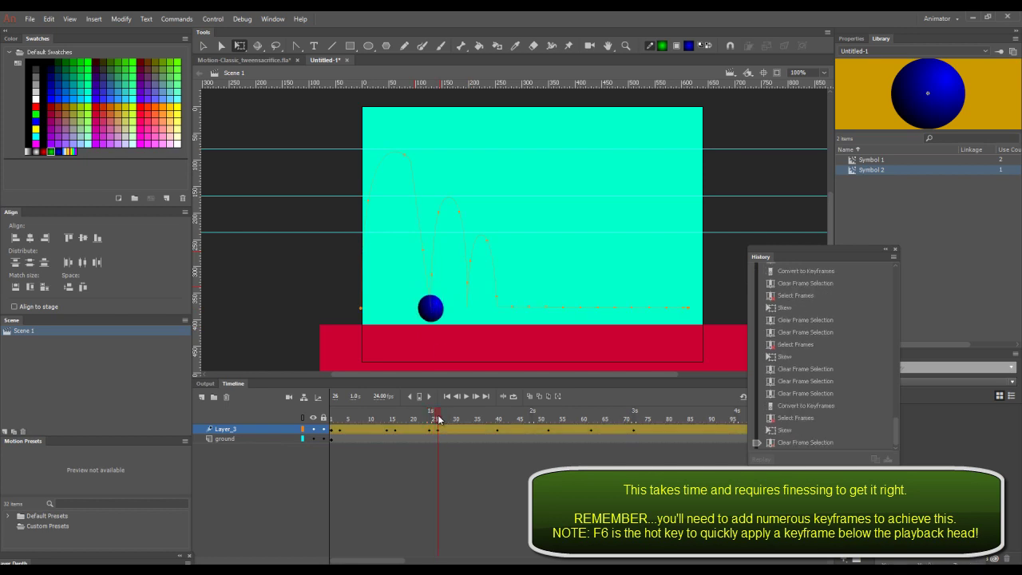
left_click(438, 430)
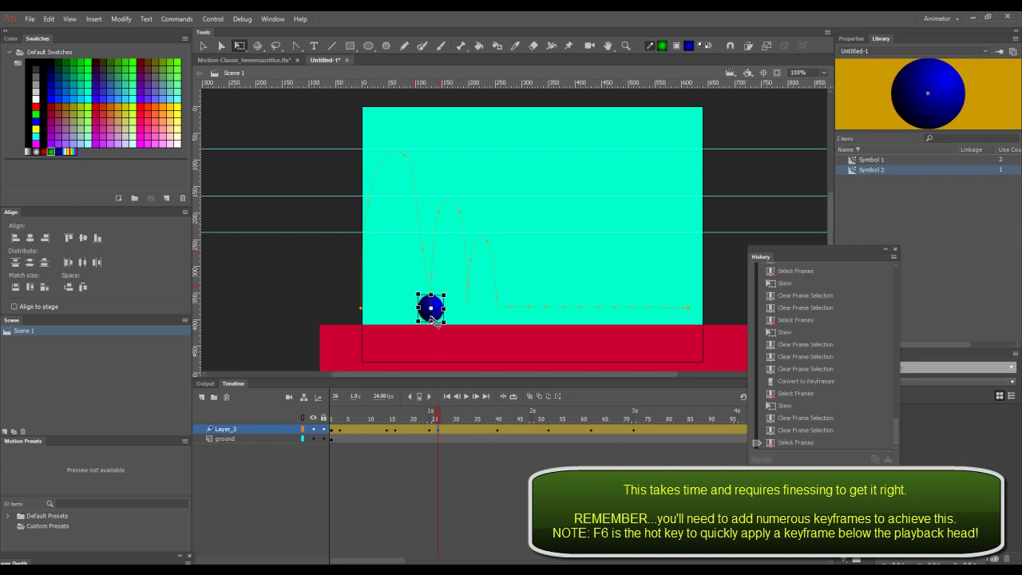
left_click_drag(431, 299, 430, 312)
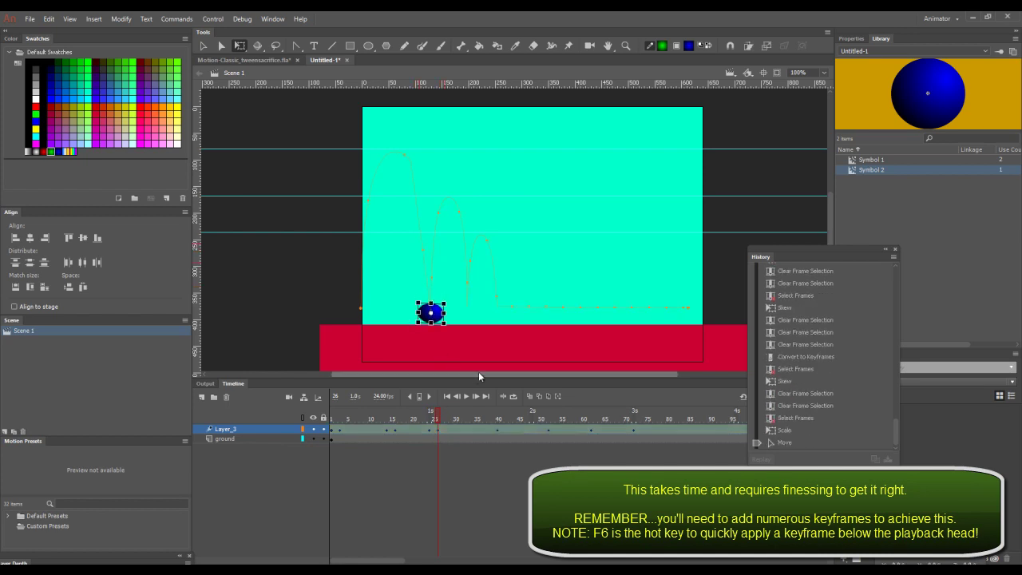
left_click(403, 437)
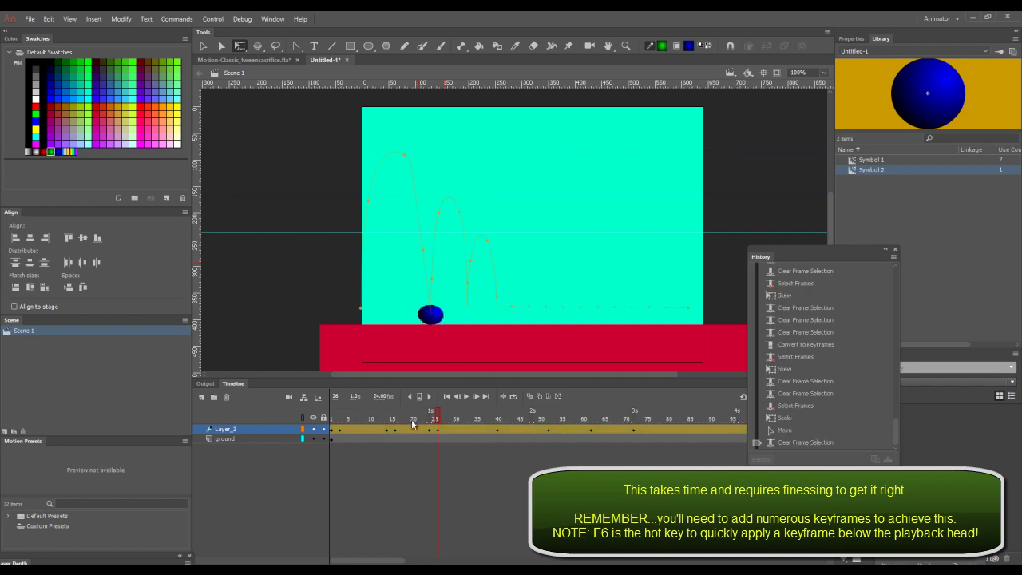
Step: At frame 16, rotate the skewed ball slightly clockwise to follow the downward path
left_click_drag(438, 416, 392, 396)
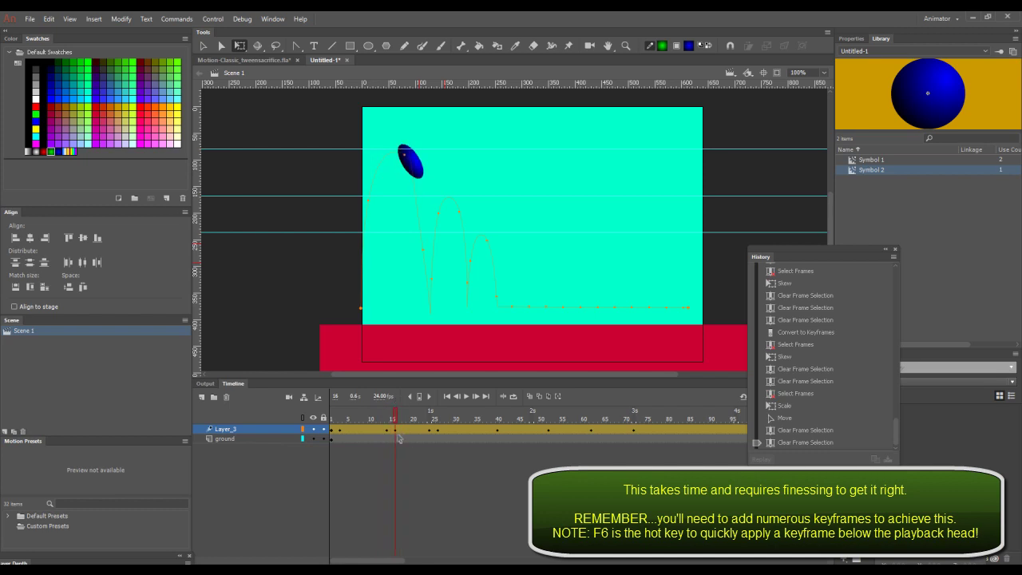
left_click(396, 429)
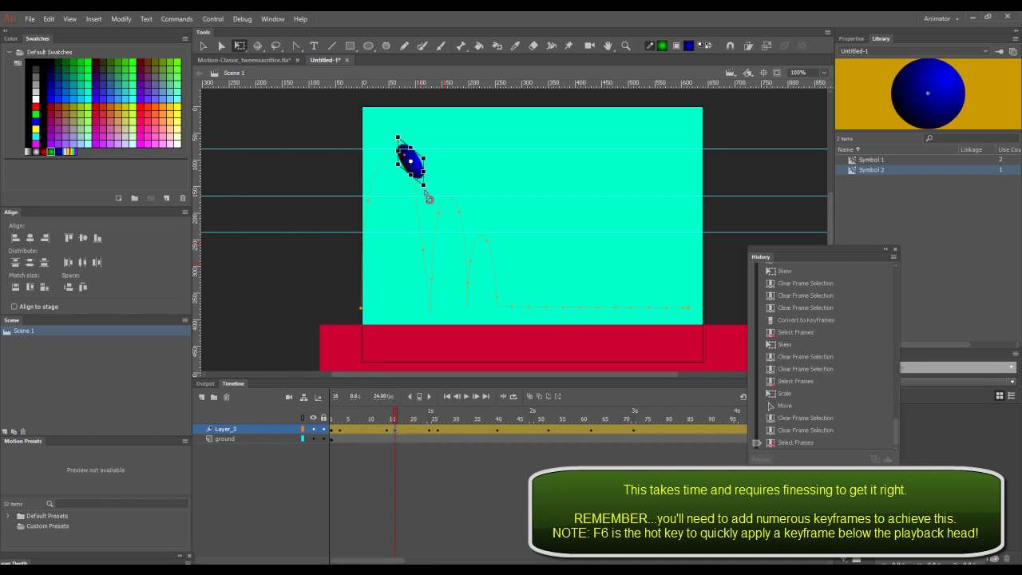
left_click_drag(429, 199, 416, 201)
Step: Insert a keyframe on Layer_3 at frame 29, skew the ball upward on its right side and rotate it
left_click_drag(381, 418, 451, 410)
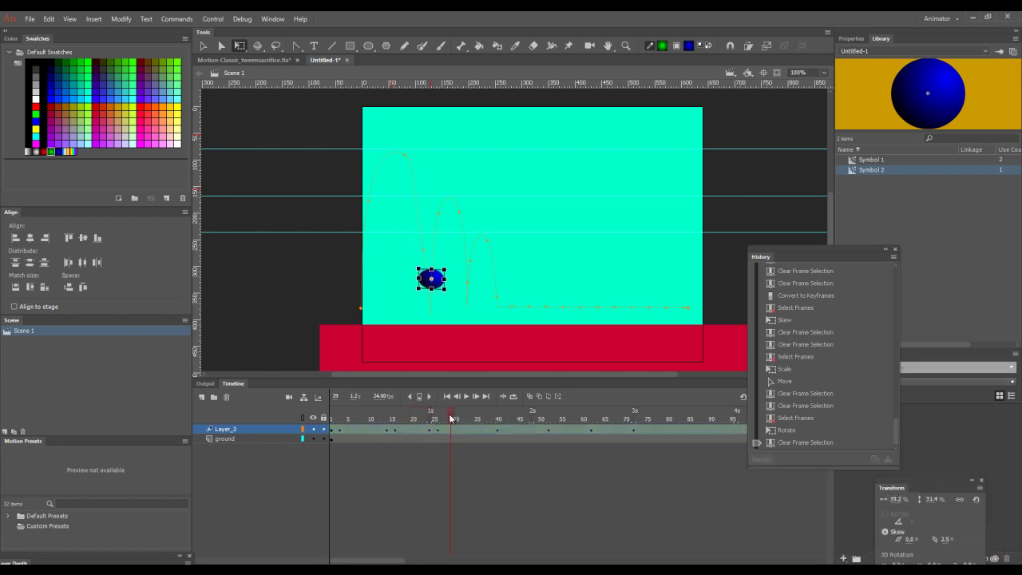
key("F6")
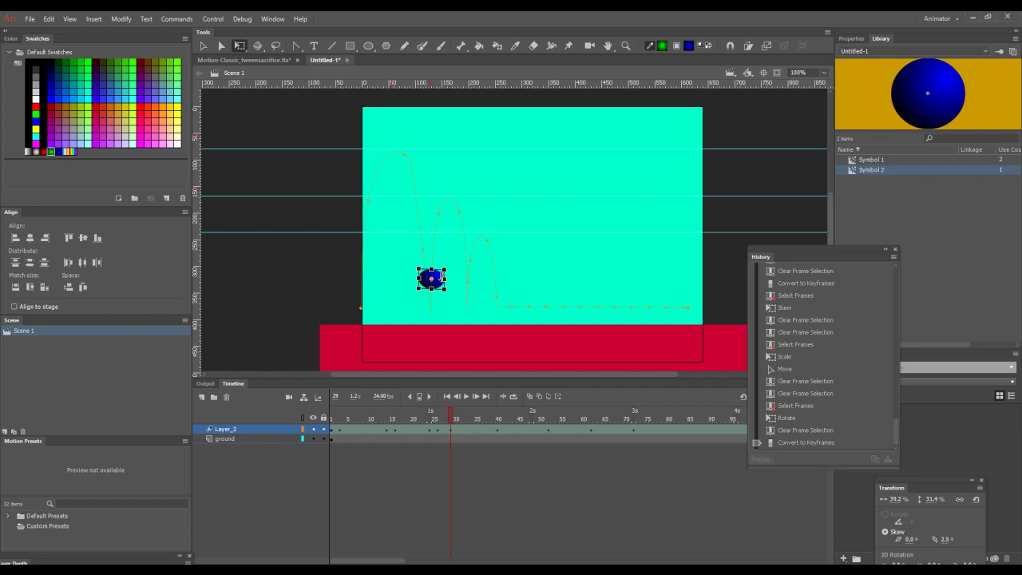
left_click_drag(444, 273, 442, 252)
left_click(457, 422)
Step: At frame 40, rotate, skew and scale the ball back to a nearly round shape at the second bounce's peak
left_click_drag(449, 414, 497, 420)
left_click(496, 429)
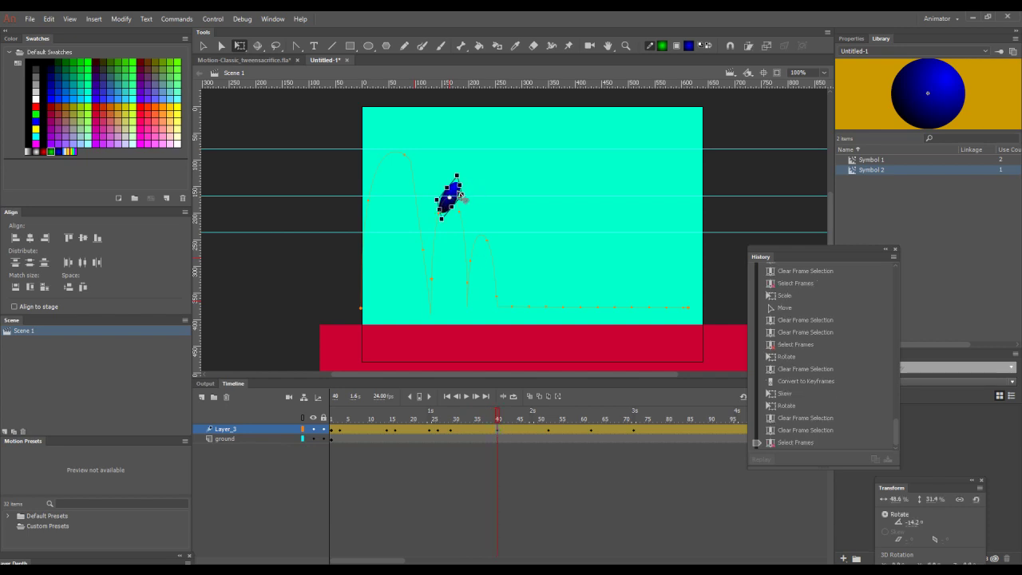
mouse_move(471, 205)
left_mouse_down()
mouse_move(464, 217)
mouse_move(455, 192)
mouse_move(459, 211)
mouse_move(467, 200)
left_mouse_up()
left_click(489, 210)
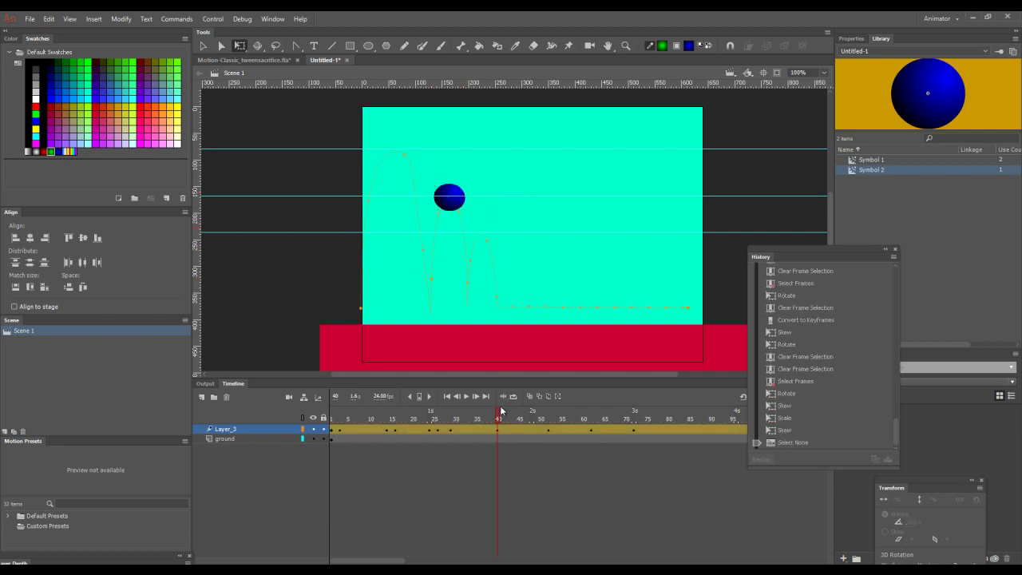
Step: Select the ball's keyframe at frame 72, where the roll begins, and duplicate Layer_3
mouse_move(498, 416)
left_mouse_down()
mouse_move(359, 423)
mouse_move(507, 420)
left_mouse_up()
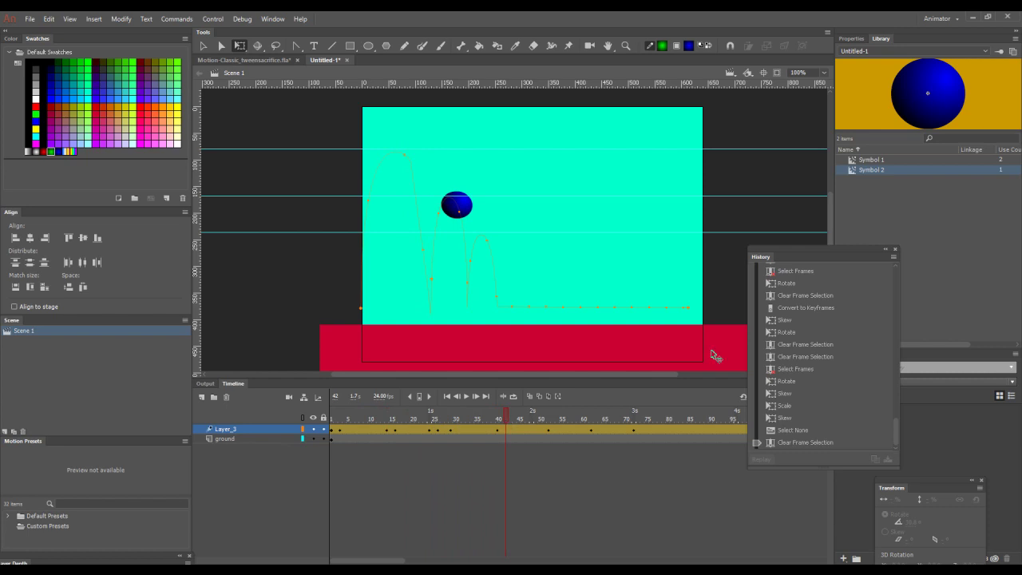
left_click_drag(784, 252, 910, 281)
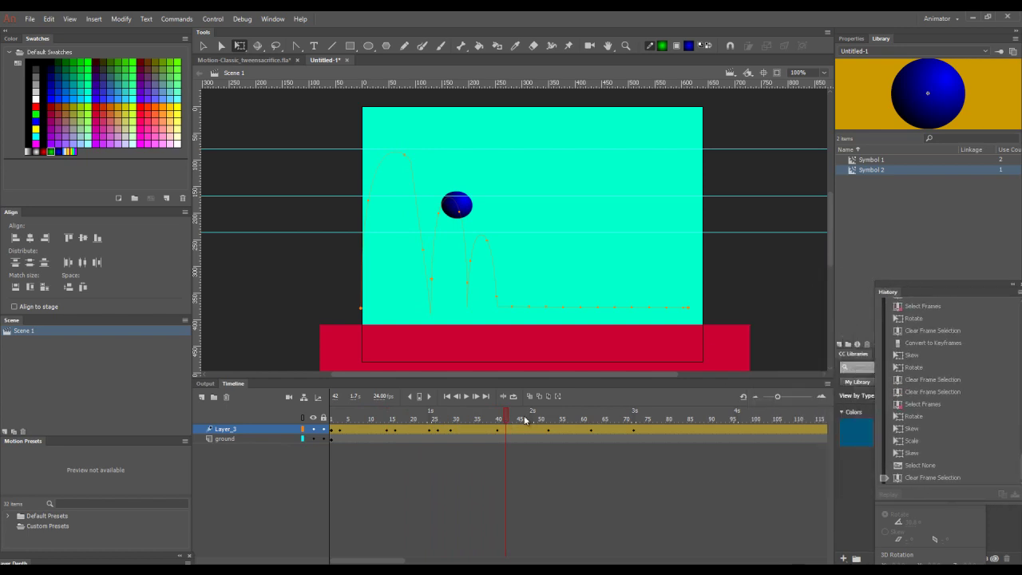
left_click_drag(505, 419, 633, 430)
left_click(634, 431)
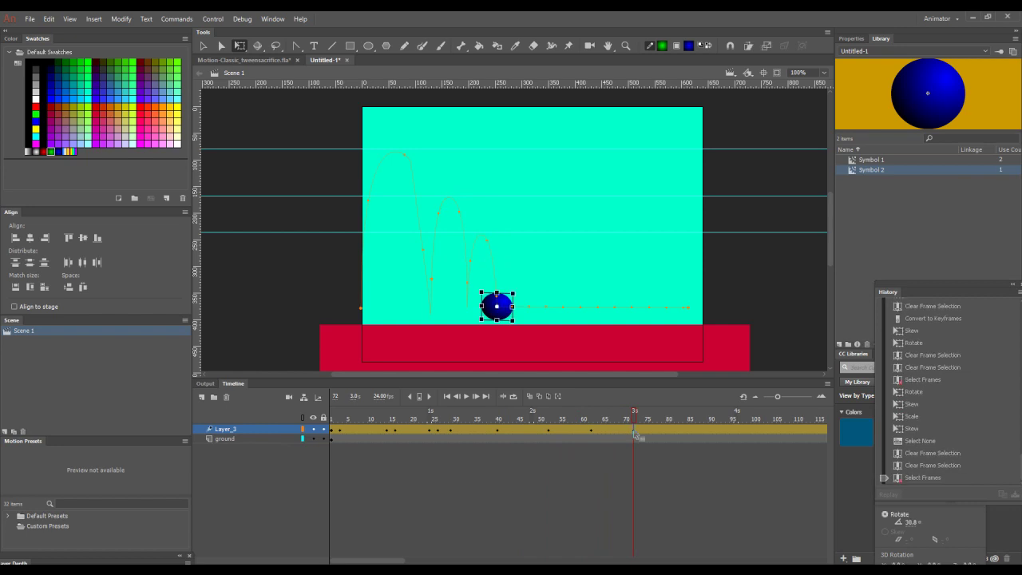
right_click(277, 430)
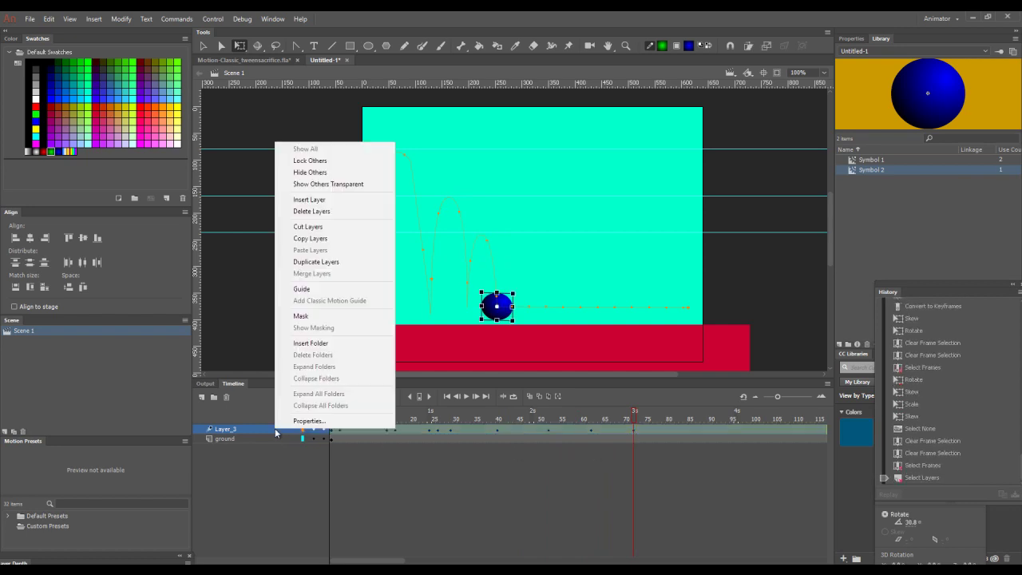
left_click(321, 263)
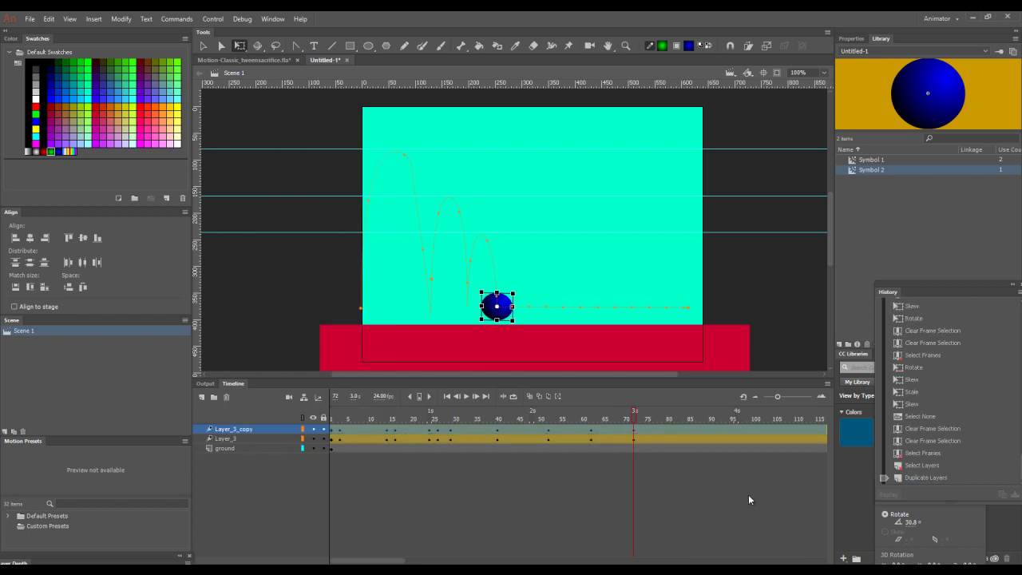
Step: Remove frames 1 through 72 from Layer_3_copy so that only the rolling section remains
left_click_drag(778, 397, 773, 397)
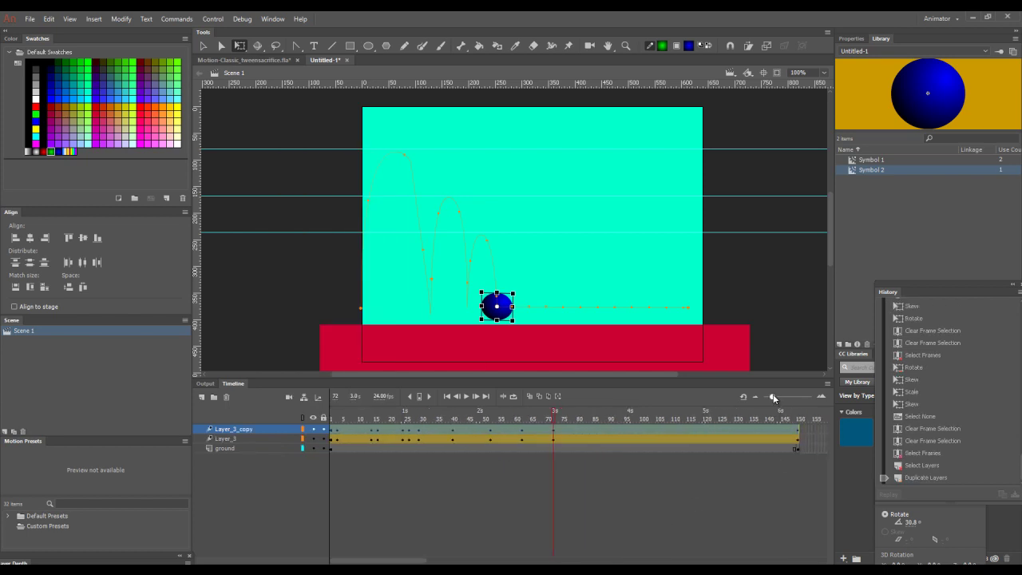
left_click(667, 505)
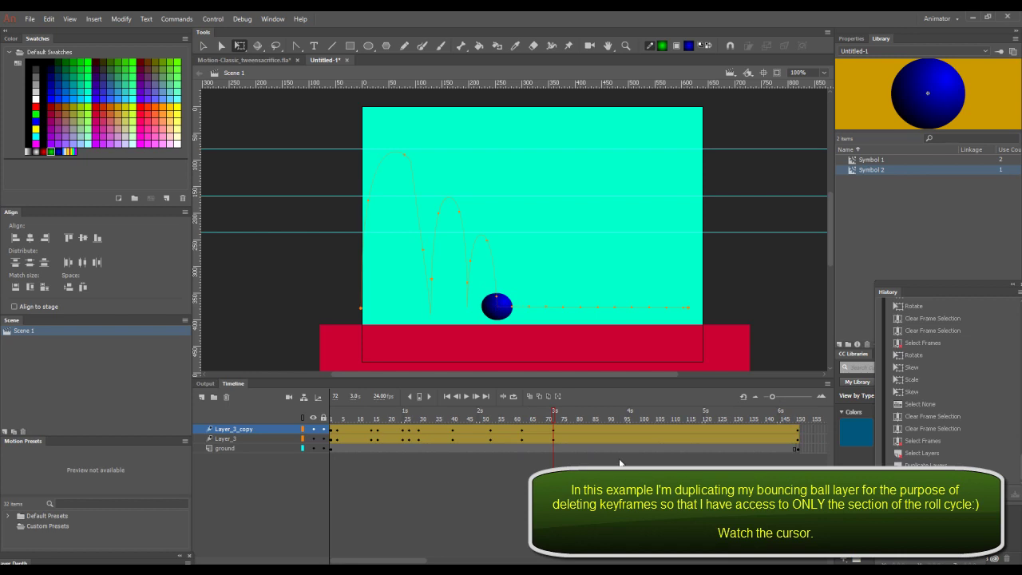
left_click(554, 432)
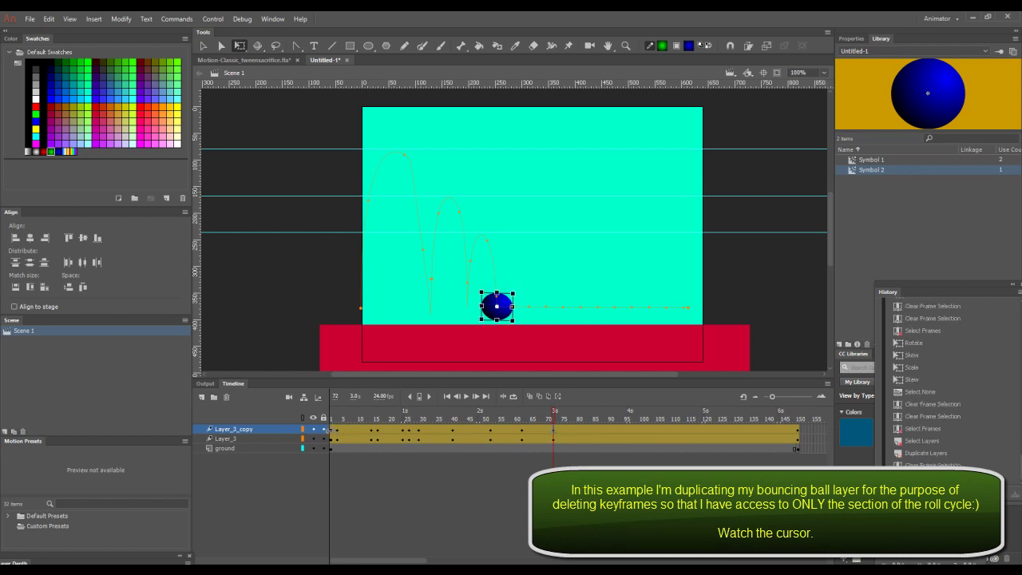
left_click(233, 428)
left_click(553, 428)
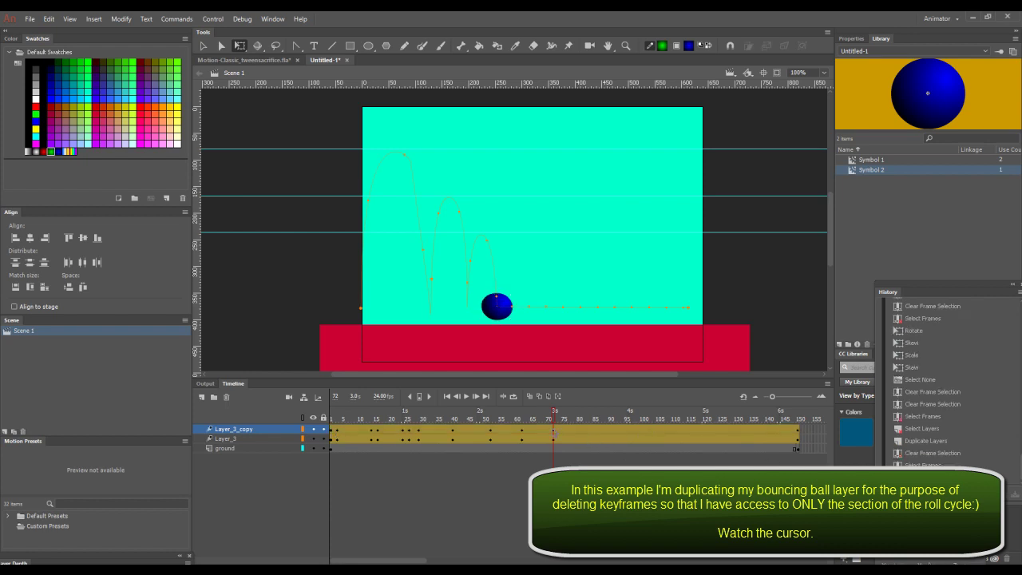
left_click_drag(554, 427, 331, 430)
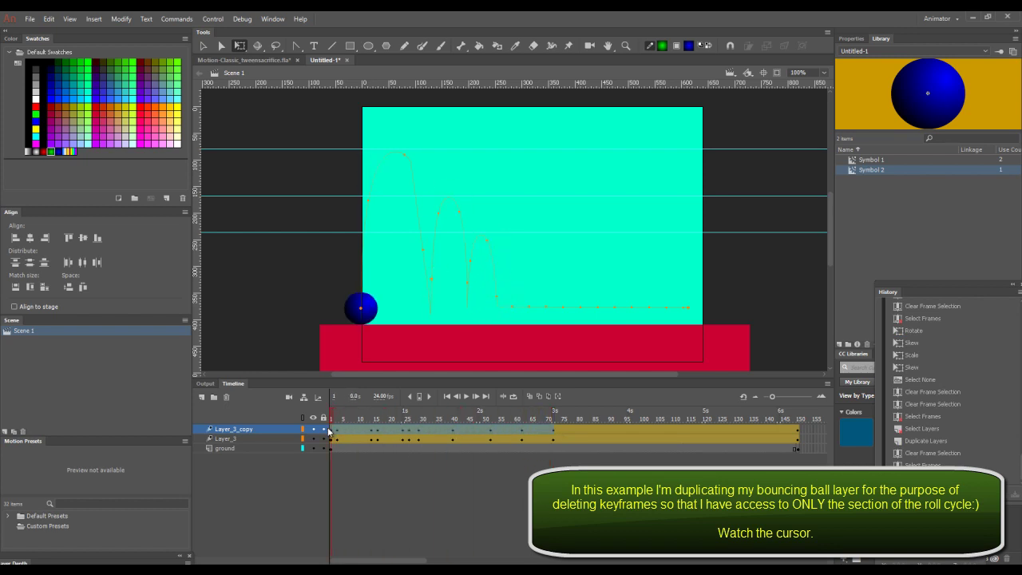
right_click(350, 432)
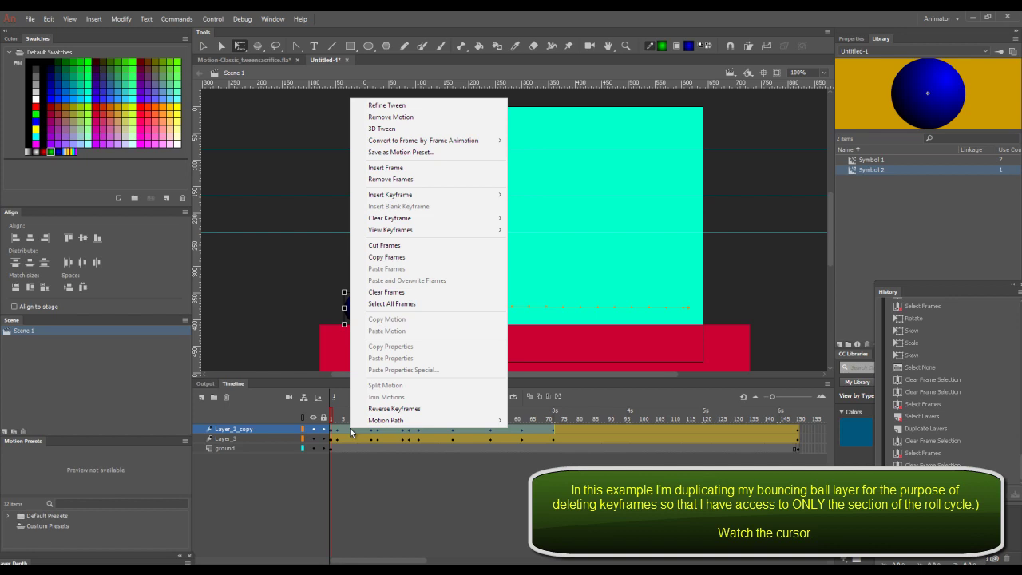
mouse_move(430, 221)
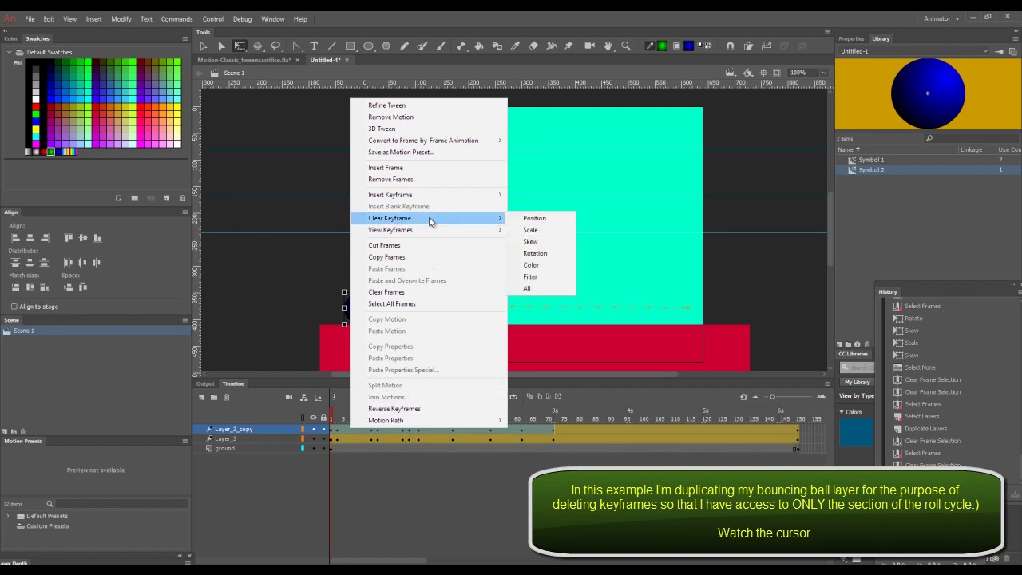
left_click(424, 180)
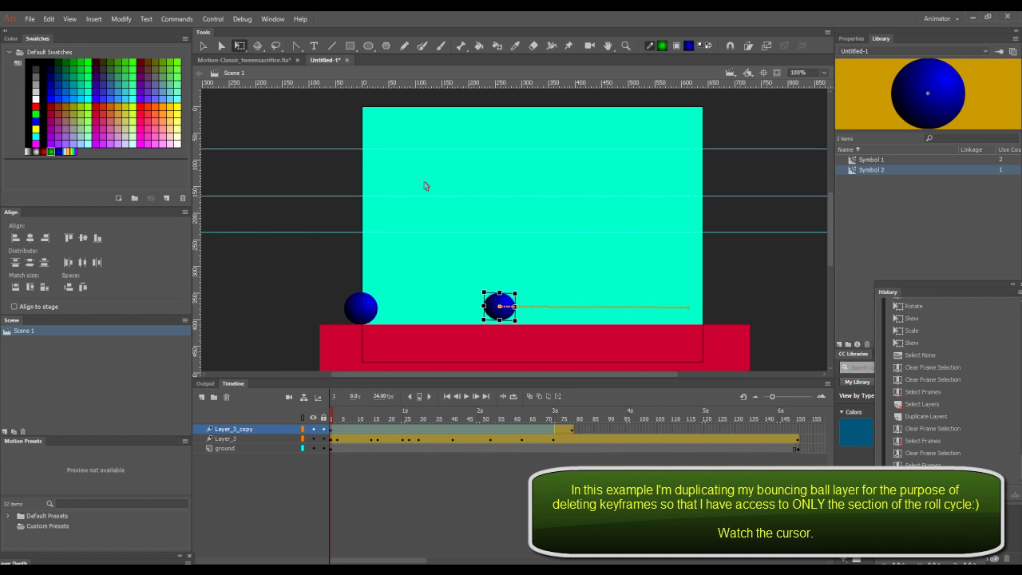
Step: Move the remaining roll span on Layer_3_copy along the timeline so it starts at frame 72
left_click(526, 462)
left_click(288, 430)
left_click_drag(540, 438, 777, 438)
left_click_drag(571, 441, 556, 418)
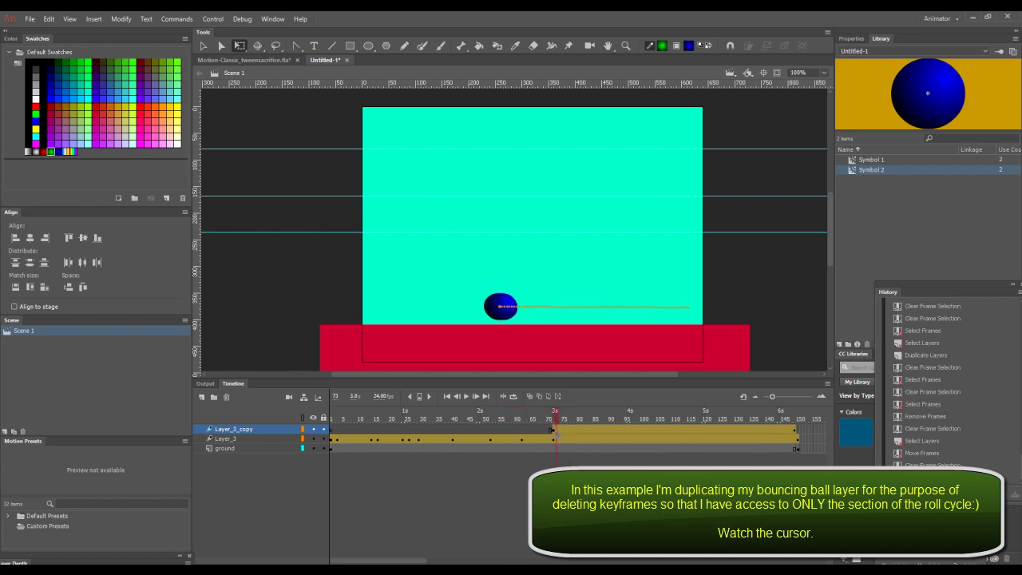
left_click(555, 422)
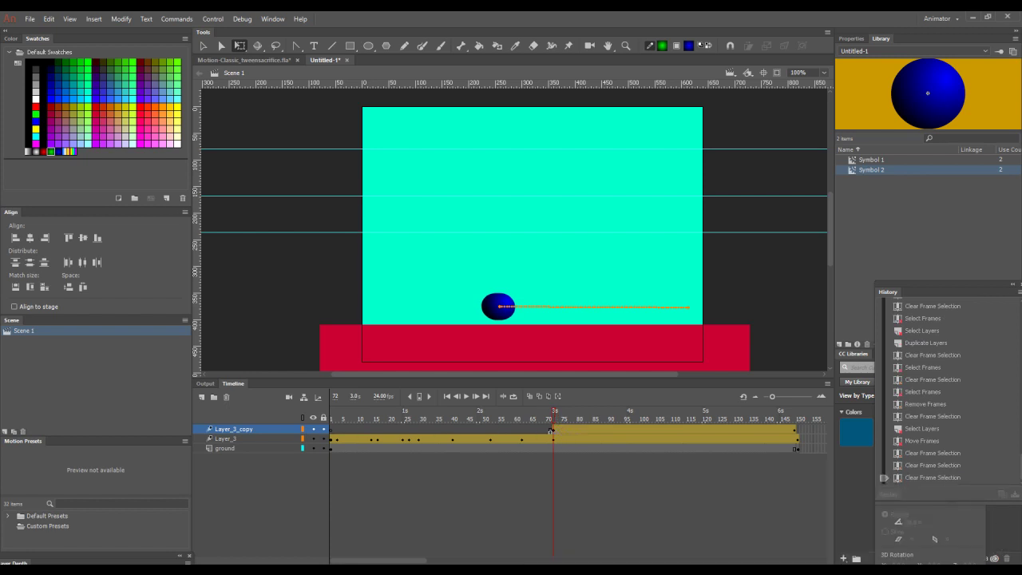
Step: Turn on onion skinning at frame 72, widen its range on both sides and select the ball on Layer_3_copy
left_click(551, 430)
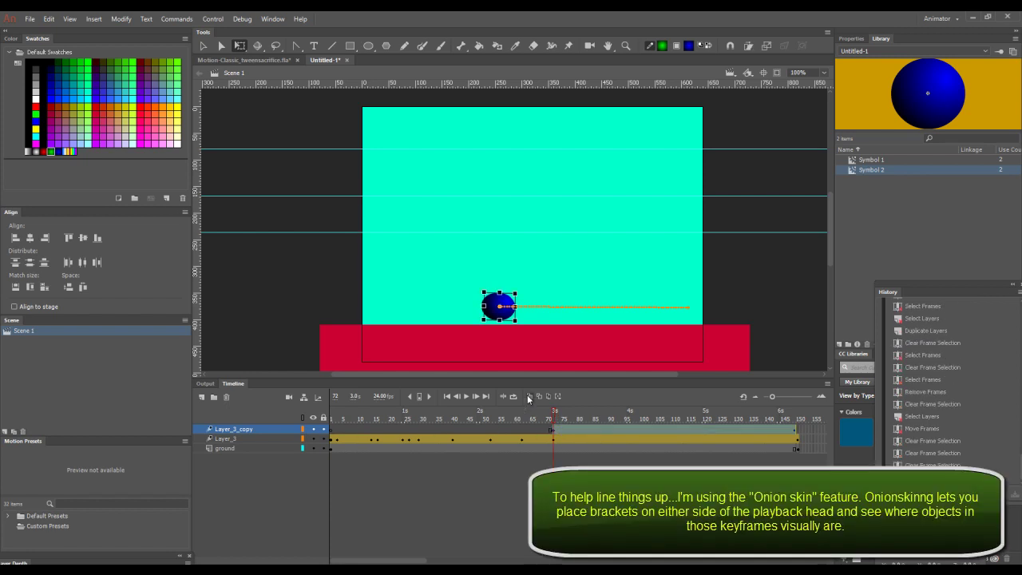
left_click(528, 397)
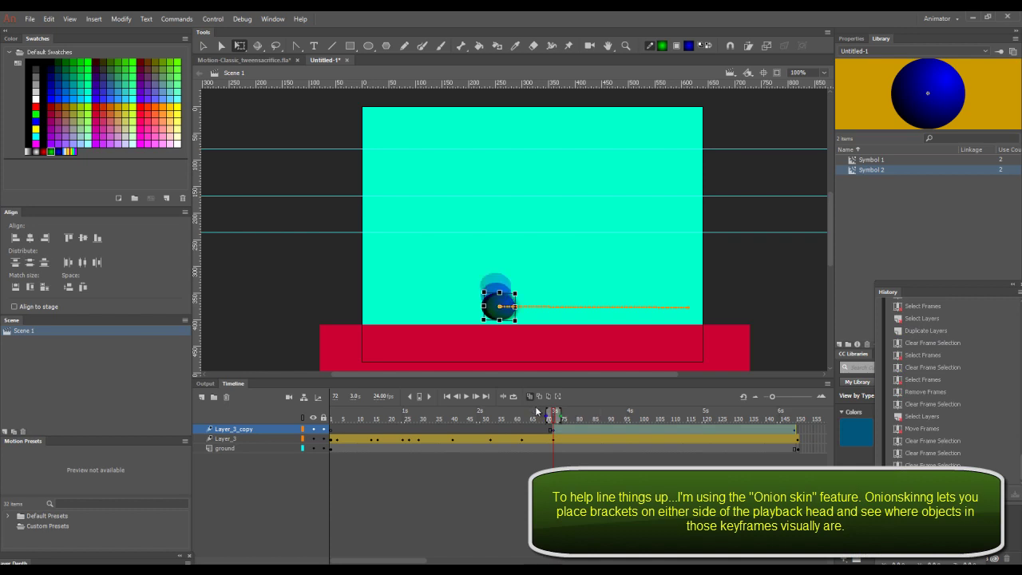
left_click_drag(548, 413, 582, 412)
left_click(484, 474)
left_click(499, 306)
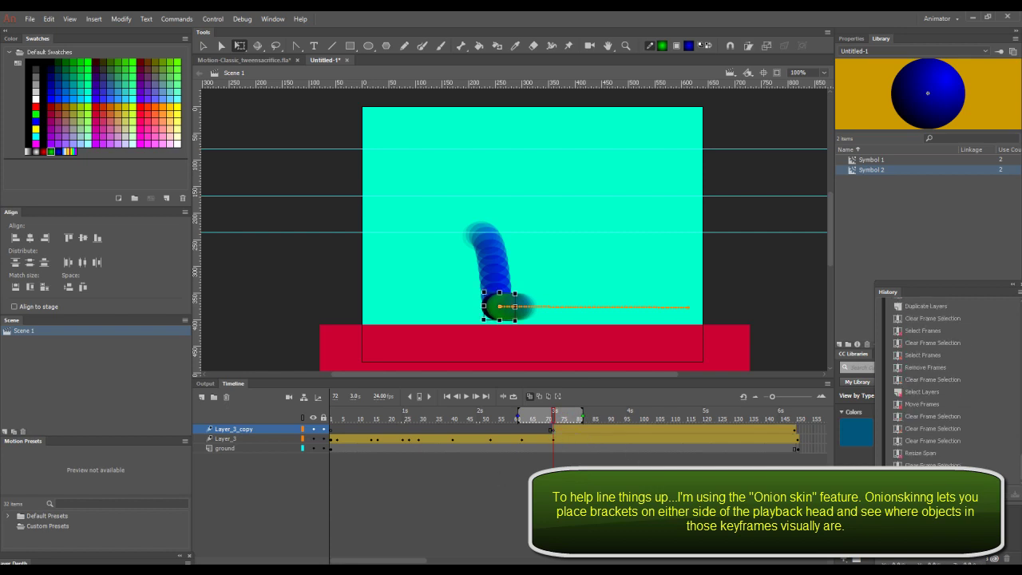
Step: Nudge the roll section's ball sideways until it lines up with the bouncing ball at frame 72, and turn off onion skinning
key("Left")
key("Left")
key("Left")
key("Left")
key("Left")
key("Left")
key("Left")
key("Right")
key("Right")
key("Right")
key("Right")
key("Right")
key("Right")
key("Right")
key("Right")
key("Right")
key("Right")
key("Right")
key("Right")
key("Right")
key("Right")
key("Right")
key("Right")
key("Right")
key("Right")
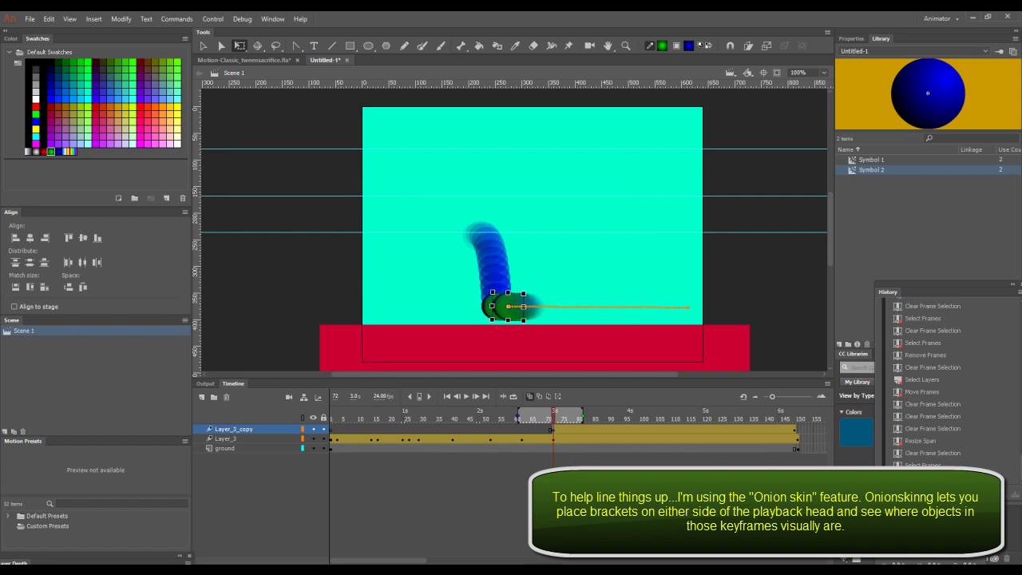
left_click_drag(518, 411, 563, 418)
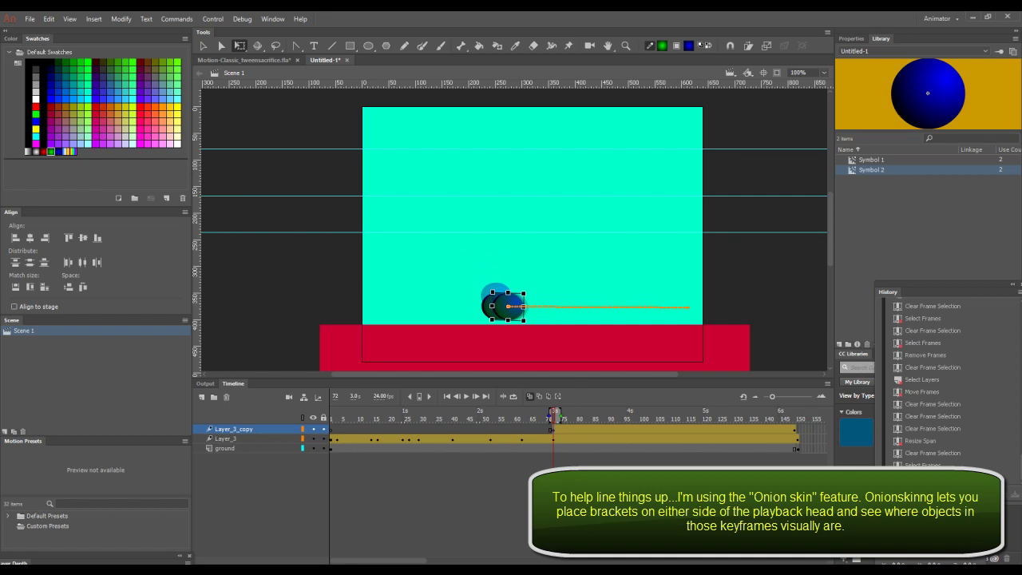
key("Left")
key("Left")
key("Left")
key("Left")
key("Left")
key("Left")
key("Left")
key("Left")
key("Left")
key("Left")
key("Left")
key("Left")
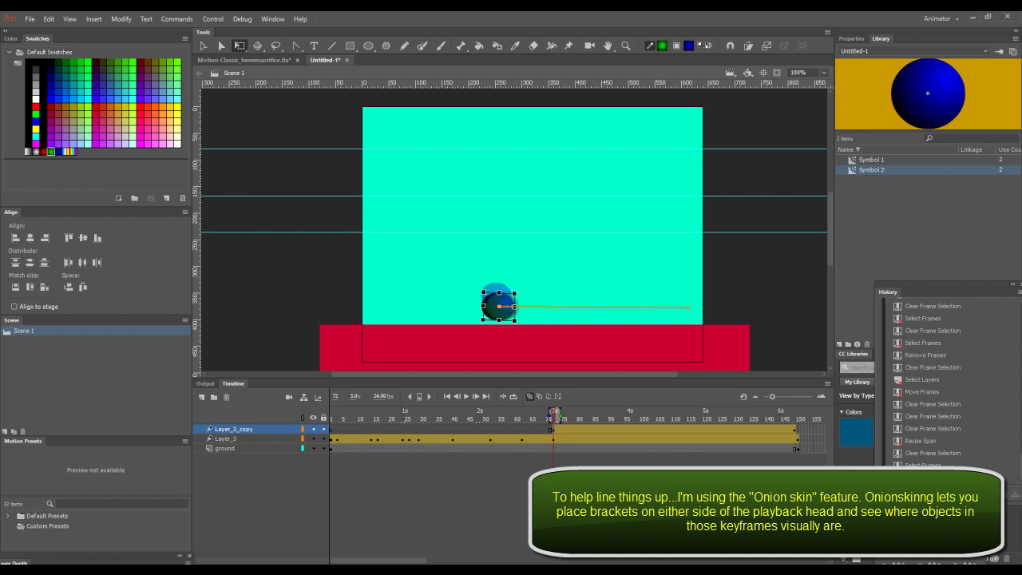
key("Left")
left_click(530, 397)
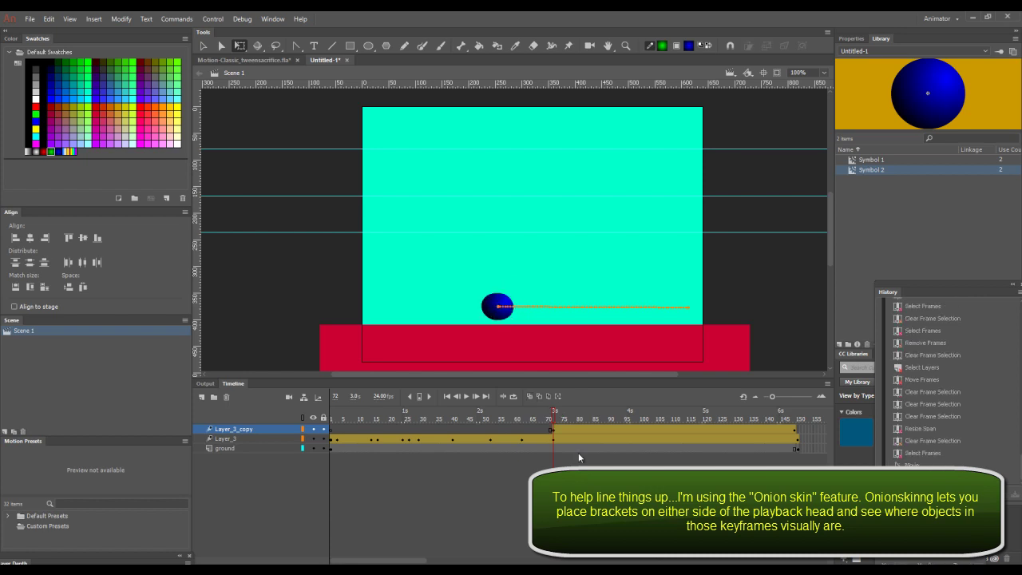
Step: Extend the roll tween on Layer_3_copy to end at frame 150, level with Layer_3, and return to frame 72
left_click(548, 417)
left_click_drag(548, 417, 554, 417)
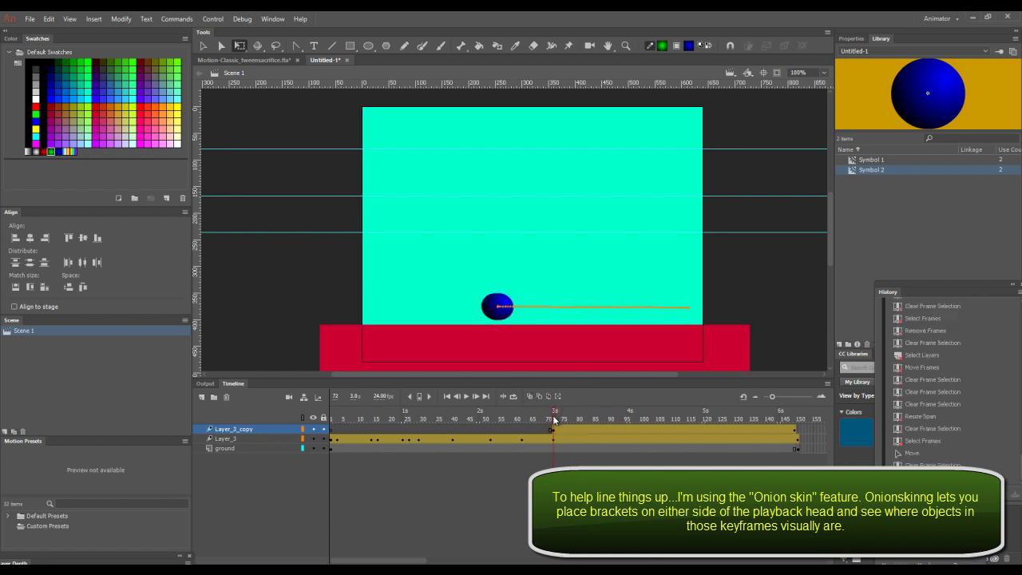
left_click(796, 429)
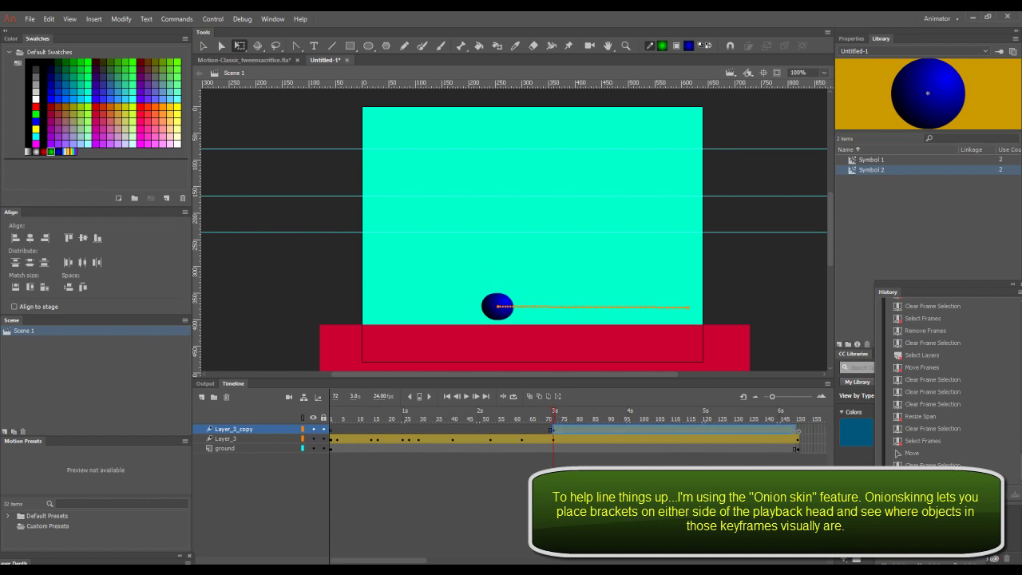
left_click(797, 429)
left_click(798, 429)
left_click_drag(800, 419, 553, 425)
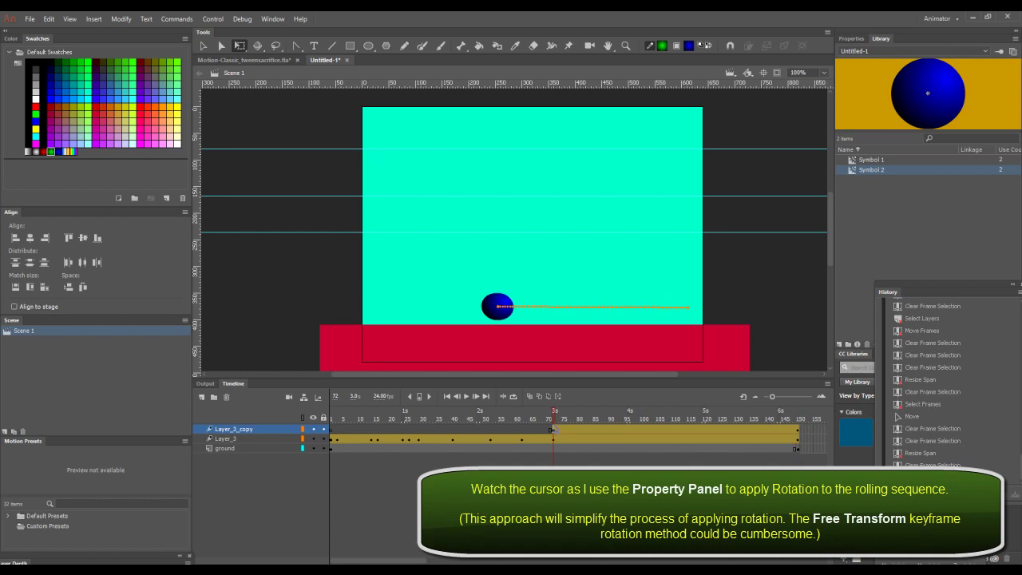
Step: Set the roll tween on Layer_3_copy to rotate clockwise (CW) 1 time plus 204°
left_click(554, 432)
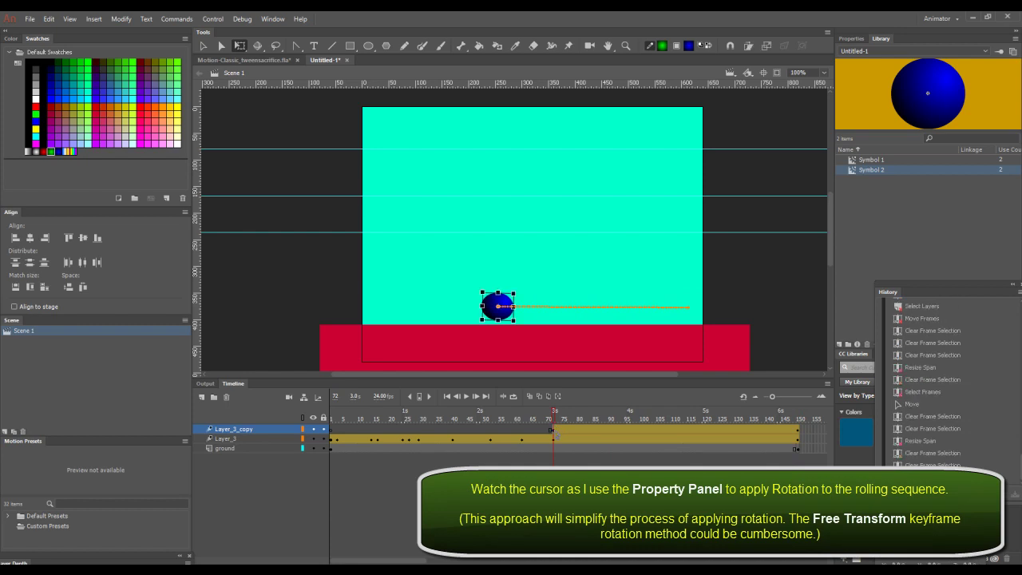
left_click(860, 38)
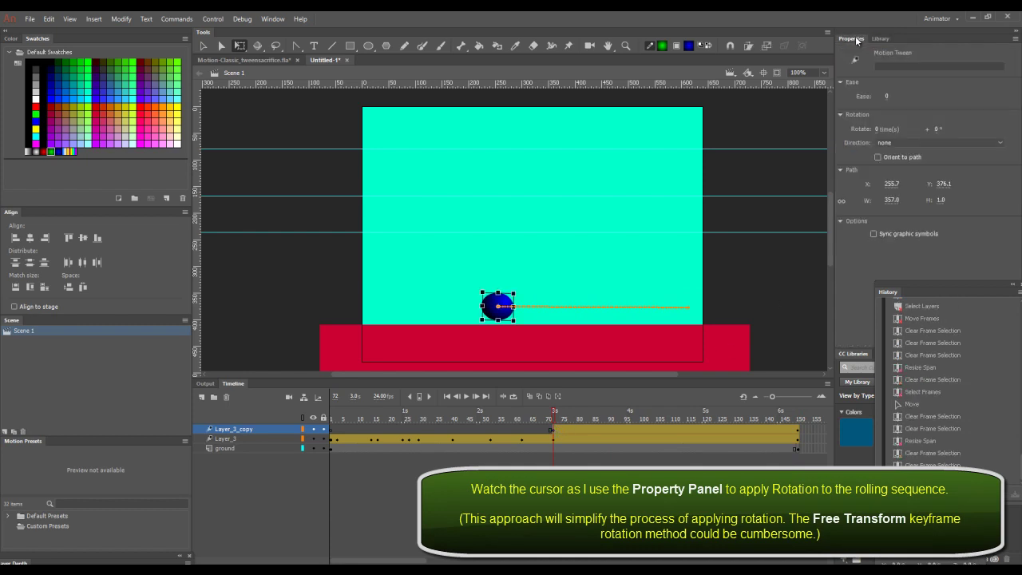
left_click(887, 143)
left_click(895, 164)
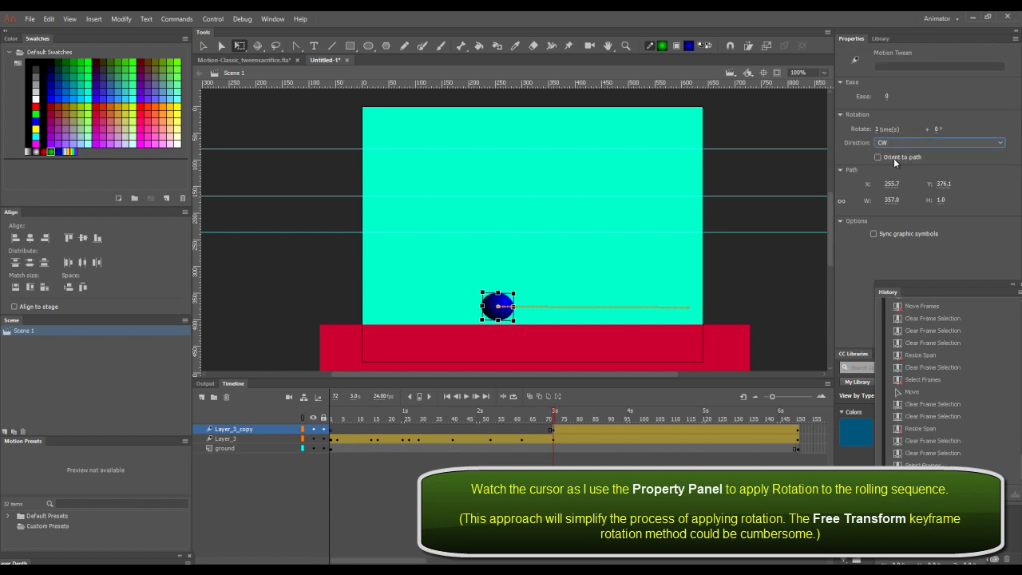
left_click_drag(936, 130, 1004, 130)
left_click_drag(940, 130, 969, 128)
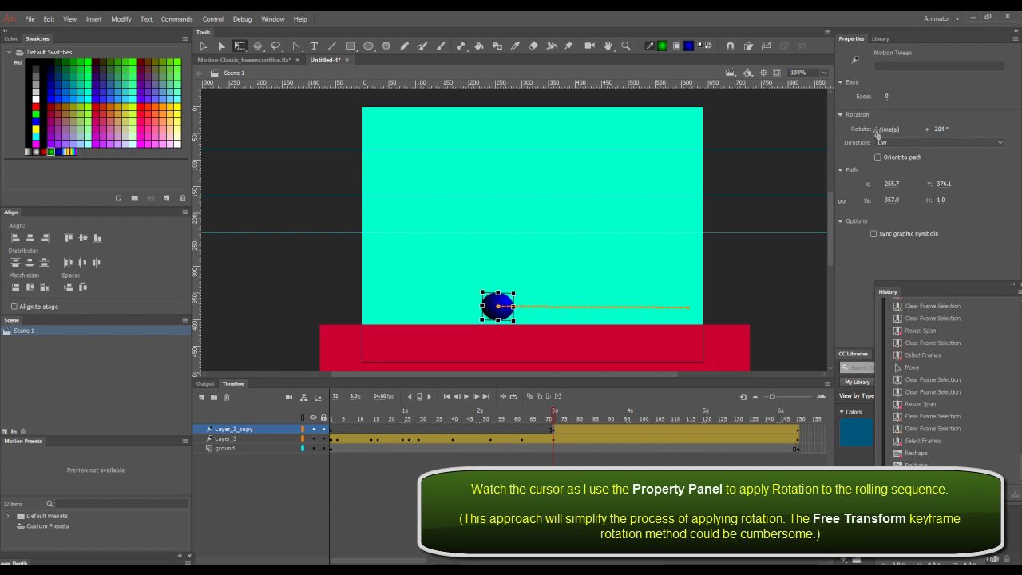
mouse_move(551, 421)
left_mouse_down()
mouse_move(802, 419)
mouse_move(554, 409)
left_mouse_up()
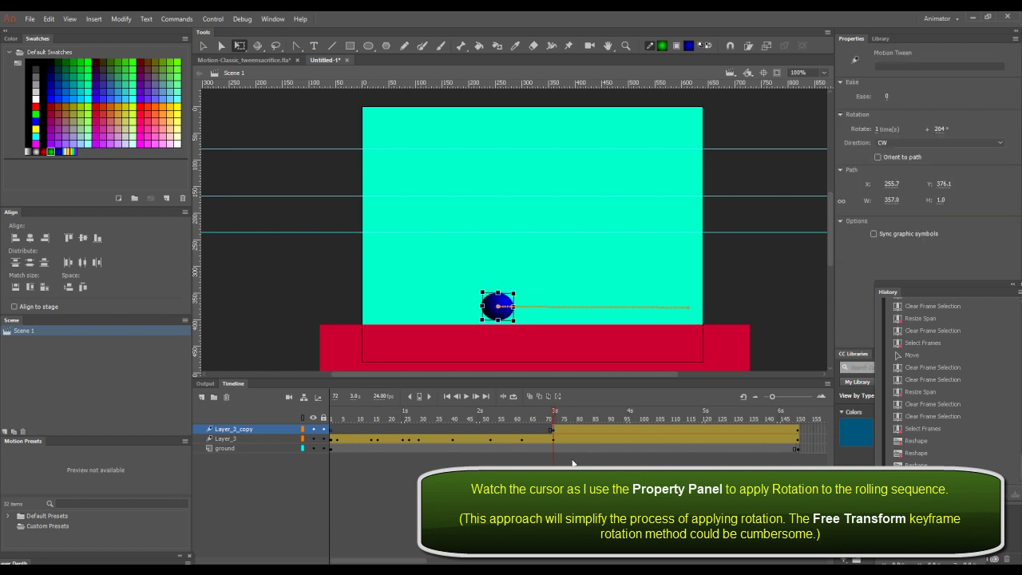
Step: Remove all frames from frame 73 to the end on Layer_3, leaving only the bouncing section there
left_click_drag(798, 439, 557, 437)
left_click(557, 437)
right_click(557, 436)
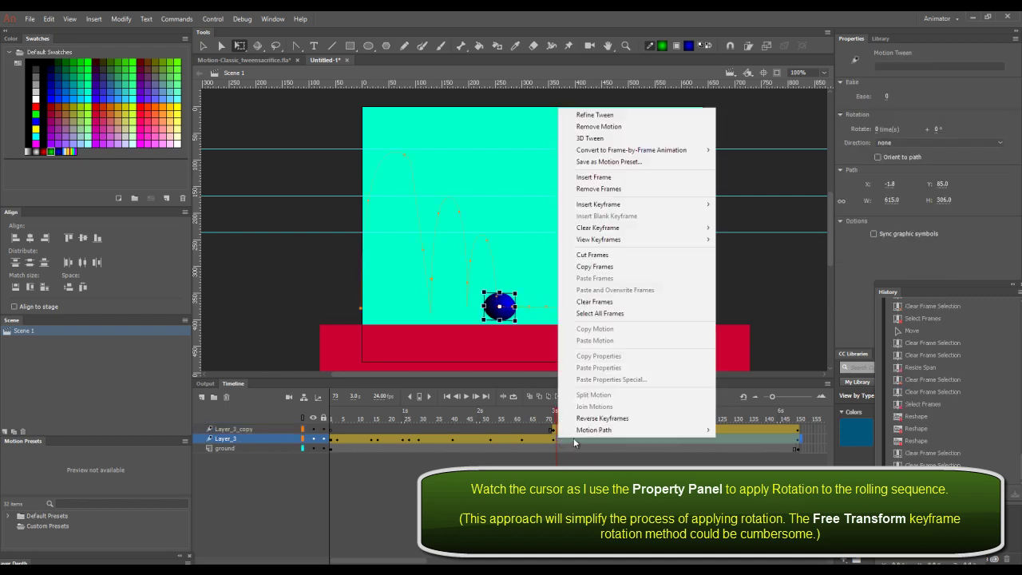
left_click(621, 190)
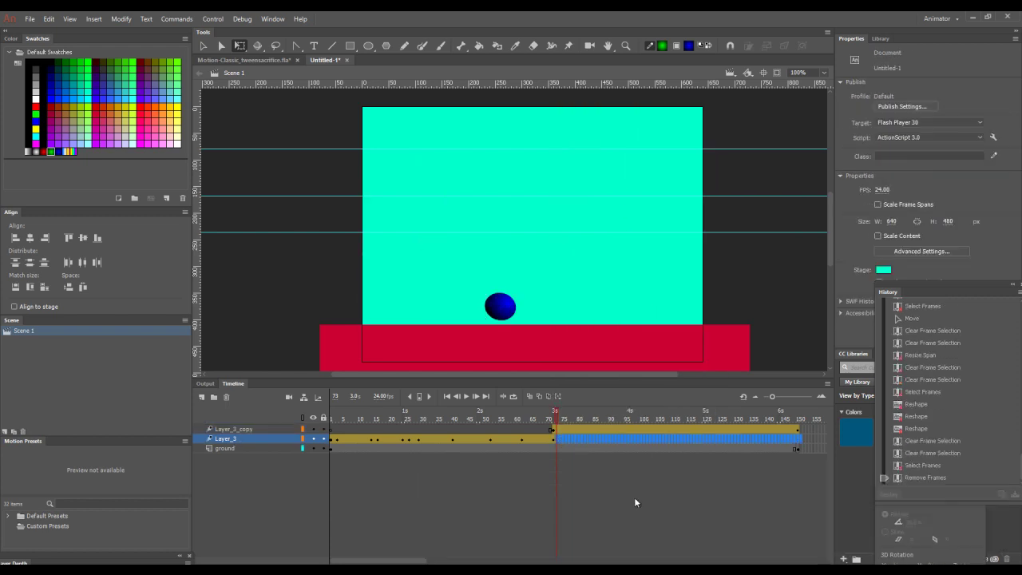
left_click(635, 495)
Step: At frame 72 on Layer_3_copy, scale the ball slightly taller
mouse_move(557, 417)
left_mouse_down()
mouse_move(342, 414)
mouse_move(548, 411)
mouse_move(794, 430)
mouse_move(575, 417)
mouse_move(553, 427)
left_mouse_up()
left_click(554, 428)
left_click(554, 430)
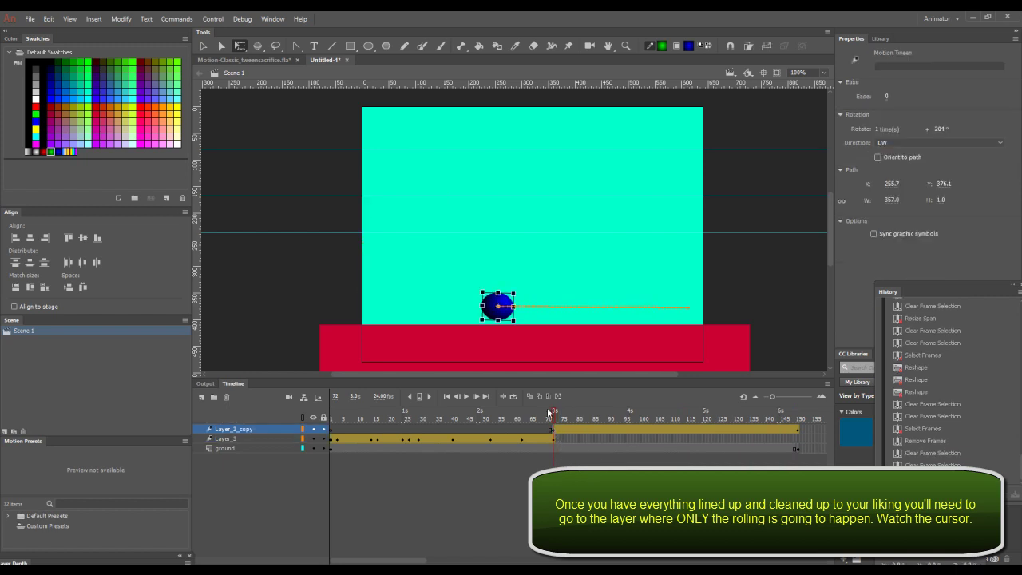
left_click(482, 306)
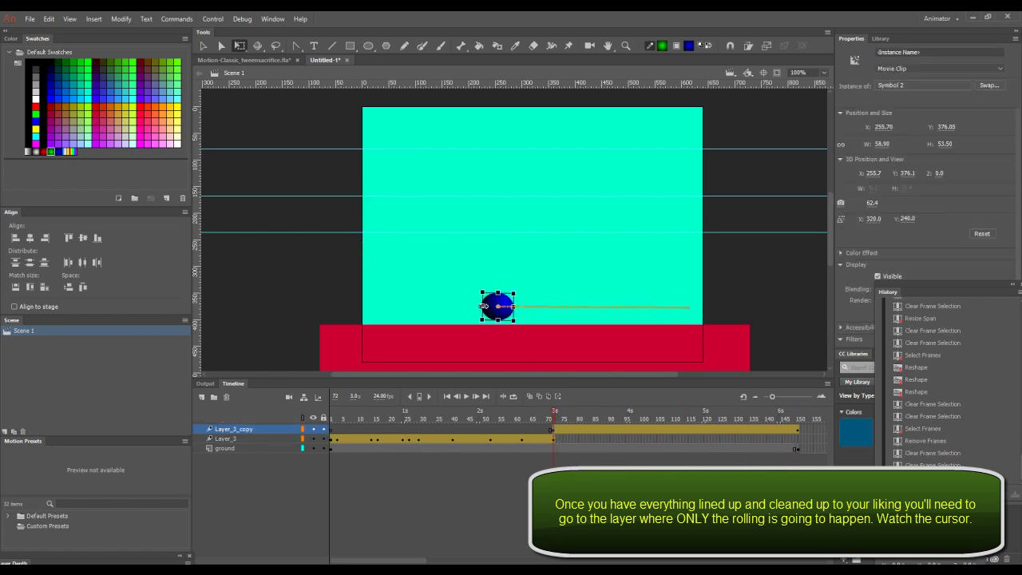
left_click_drag(498, 289, 498, 285)
Step: Return to frame 1, test the movie to review the bounce and roll, and close the preview
left_click_drag(552, 413, 330, 418)
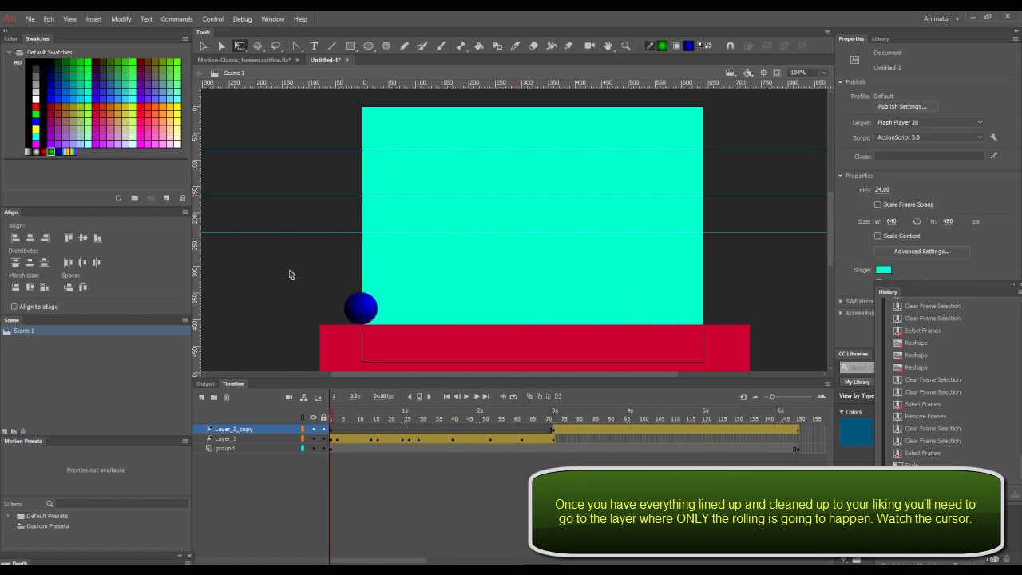
key("ctrl+Return")
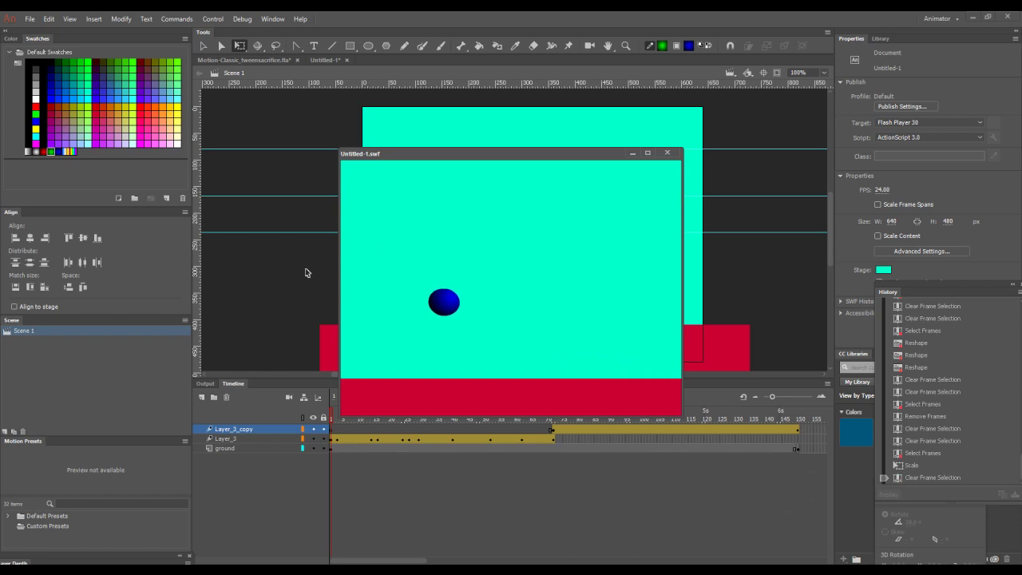
left_click(669, 154)
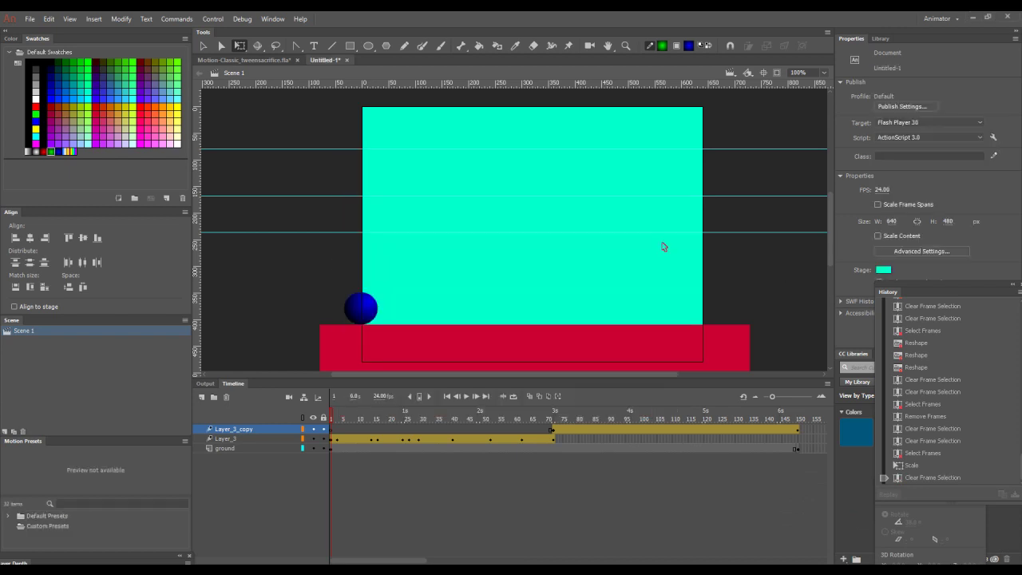
Step: Add a text box near the stage's upper edge reading "This motion treatment requires a lot more work! I'm sure you see what I'm getting at:"
left_click(314, 45)
left_click_drag(368, 118, 684, 193)
type("This")
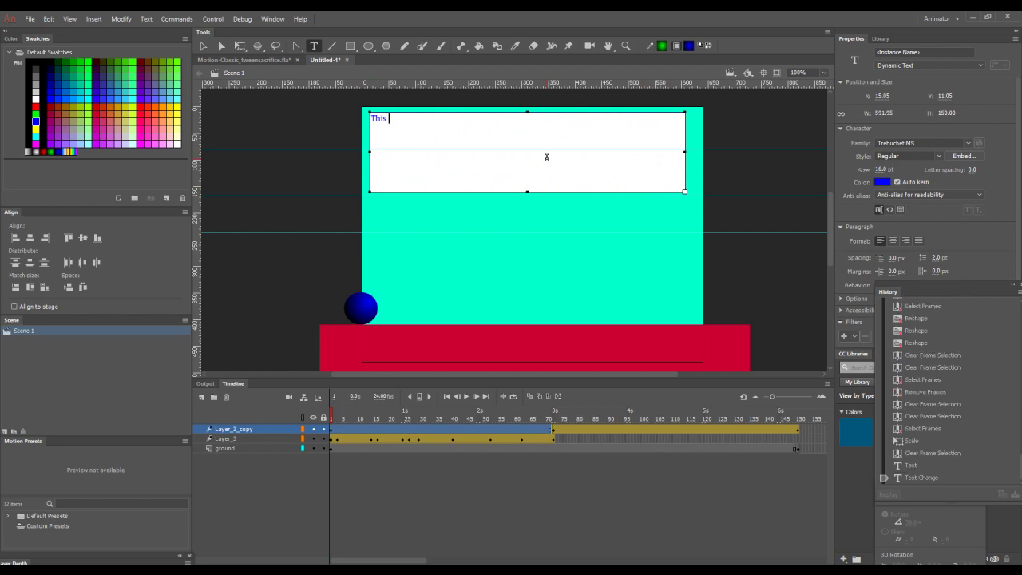
type(" motion treatment requires a lot mor")
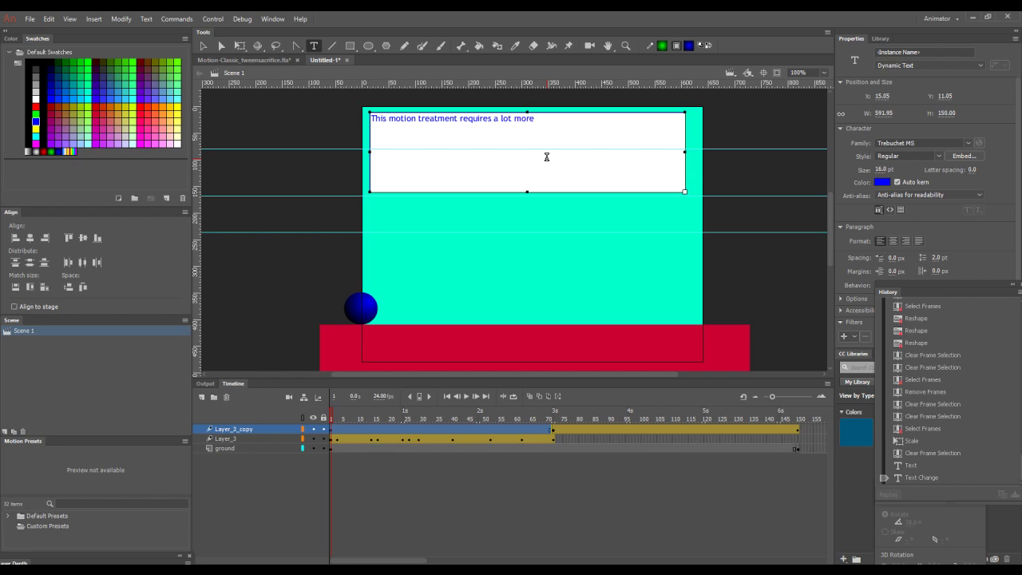
type("e work! I'm sure you see what I'm getting at:")
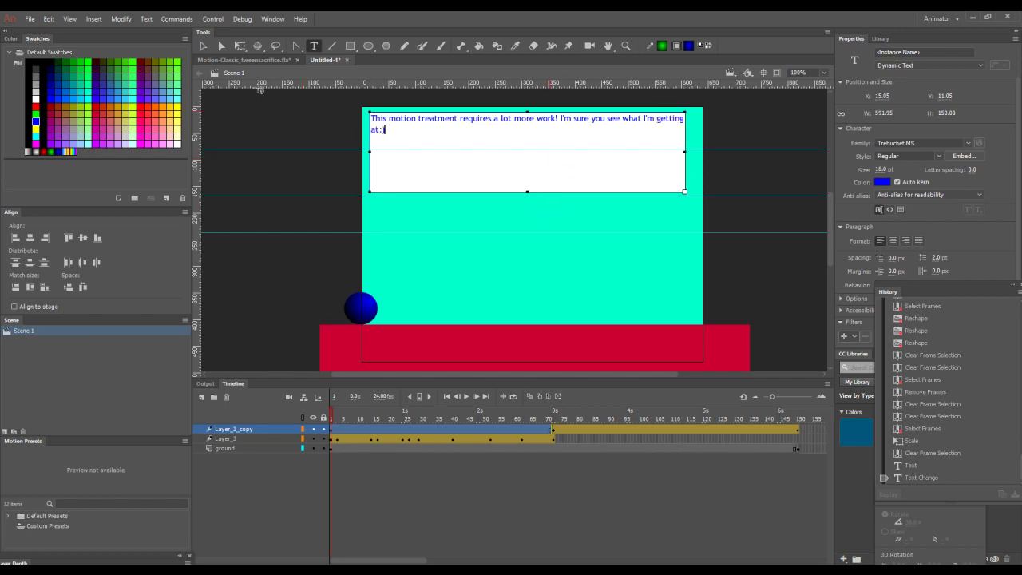
Step: Move the History panel clear of the text properties and set the text box's paragraph behavior to Multiline
left_click(204, 48)
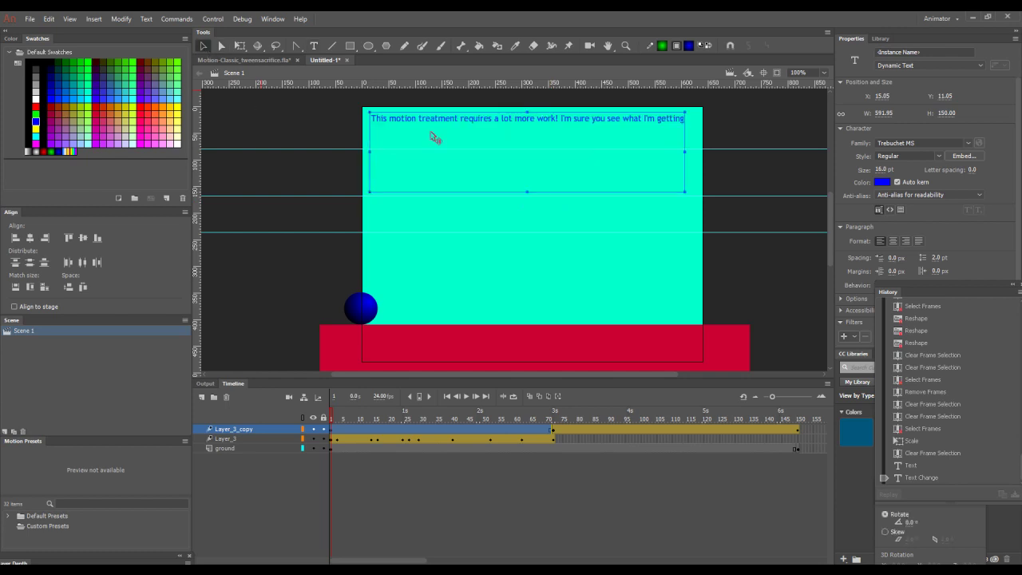
key("ctrl+shift+a")
left_click_drag(917, 292, 964, 452)
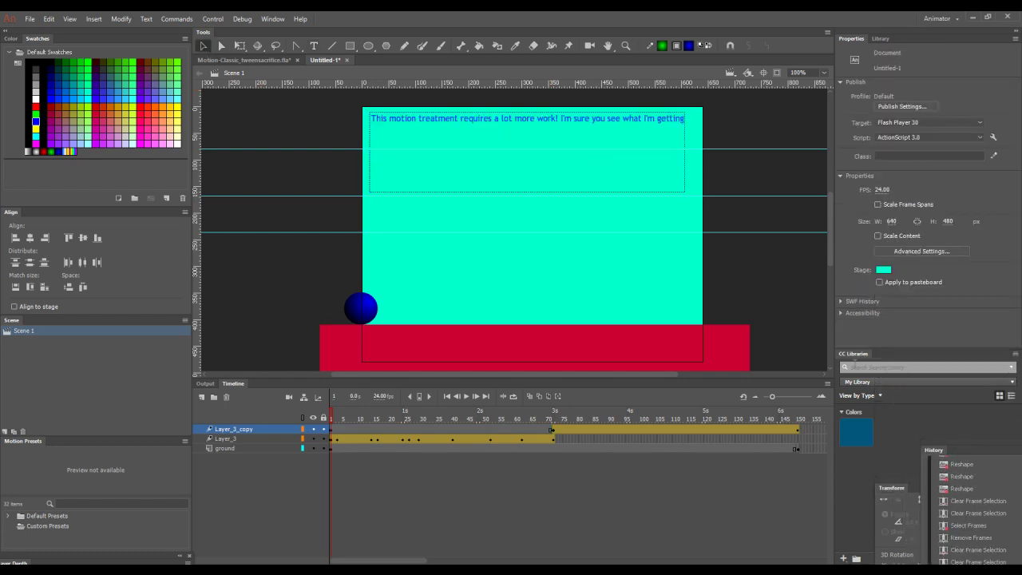
left_click(588, 121)
left_click(895, 286)
left_click(898, 308)
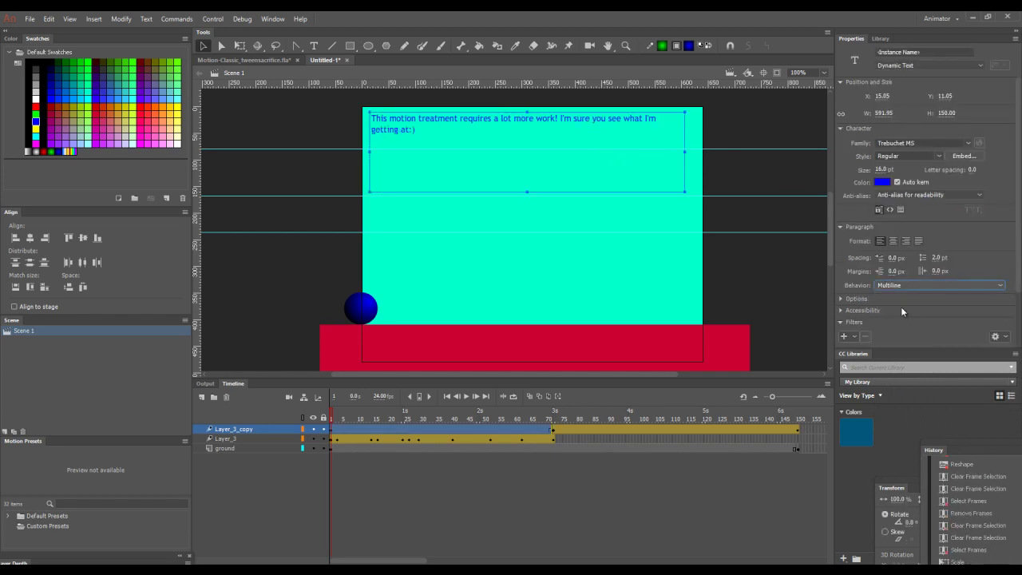
left_click(769, 282)
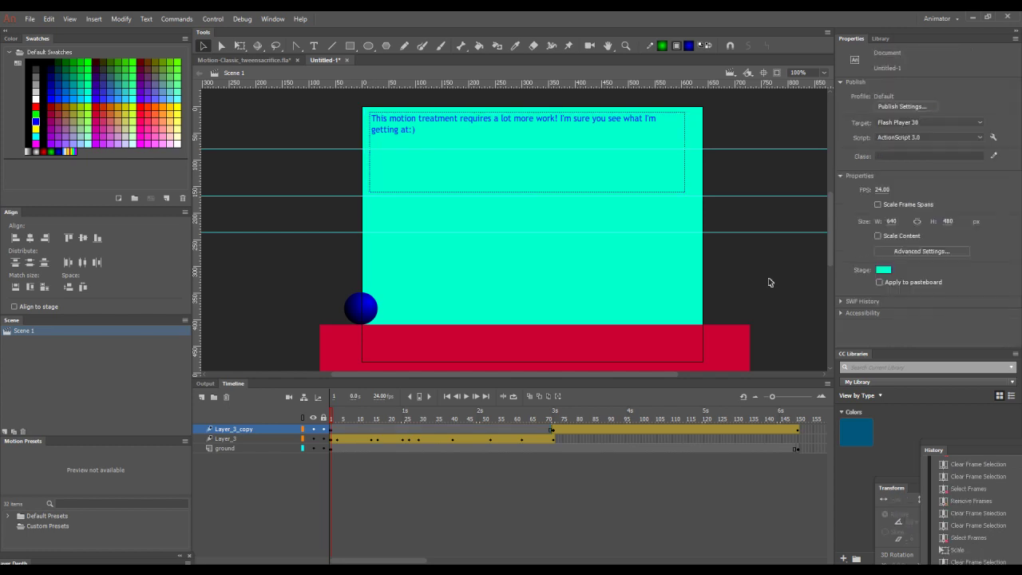
Step: Go to frame 72 and compare the bounce motion path on Layer_3 with the roll path on Layer_3_copy
left_click(260, 438)
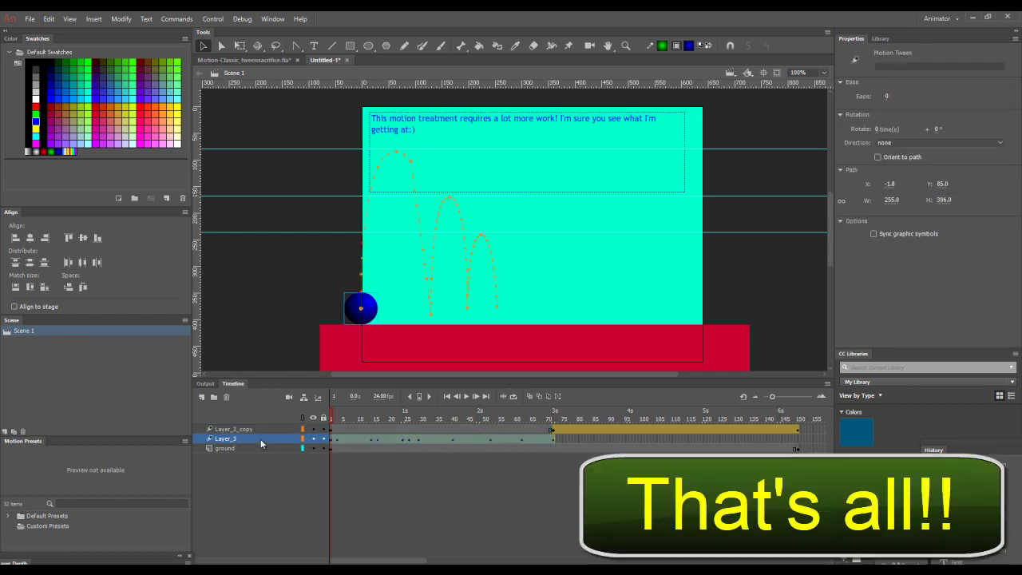
left_click(271, 424)
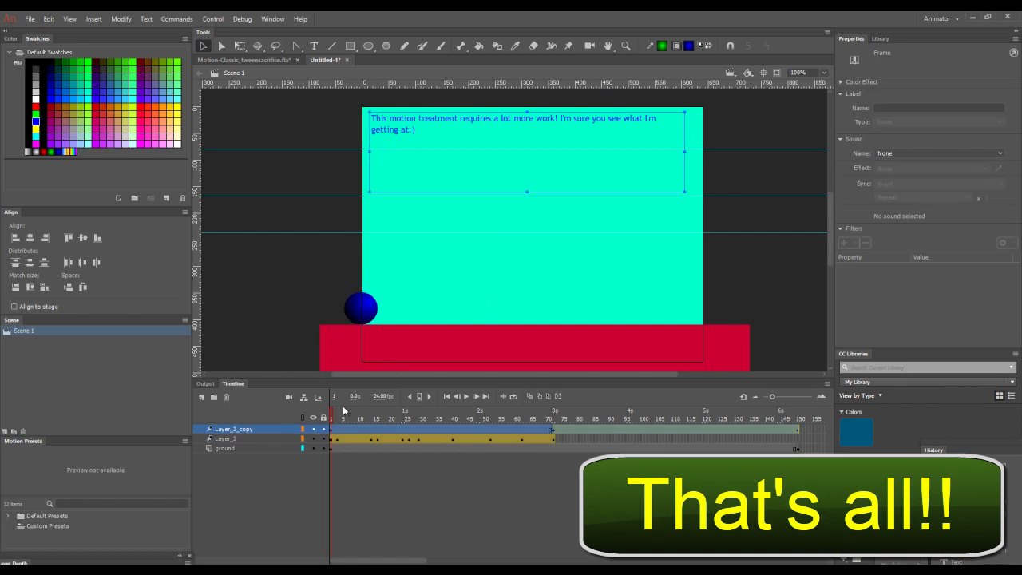
left_click_drag(332, 416, 554, 418)
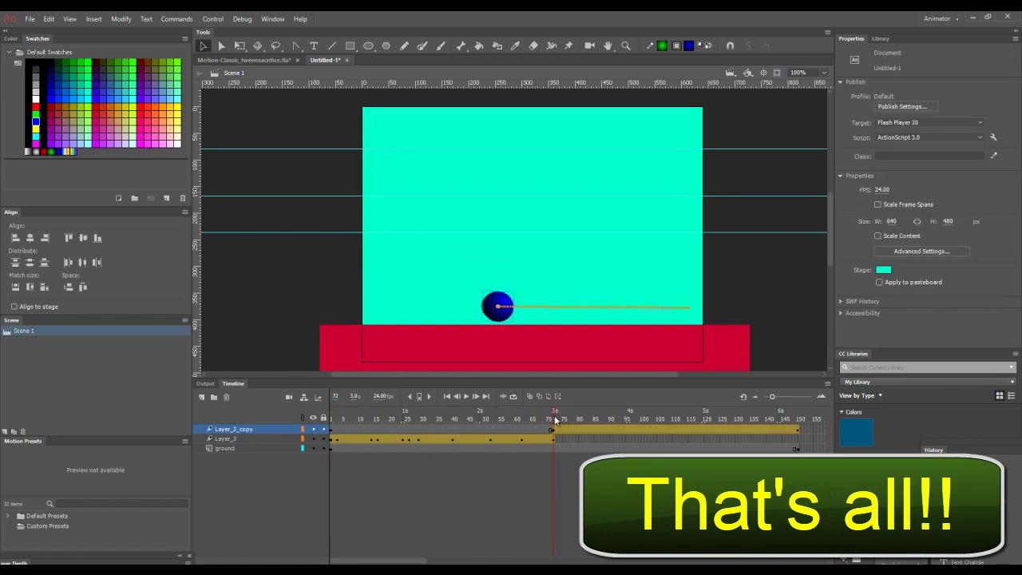
left_click(286, 440)
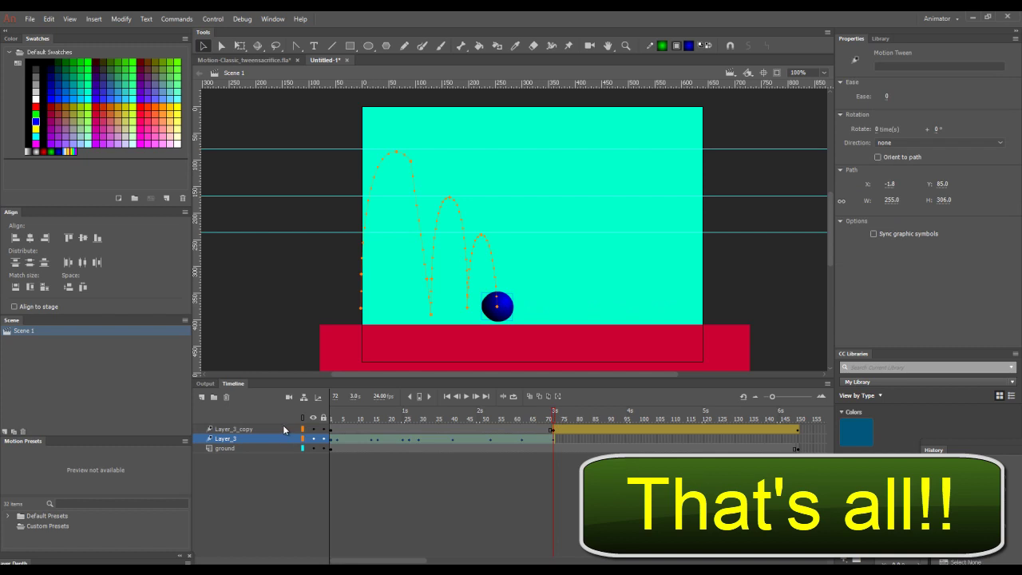
left_click(285, 430)
left_click(290, 440)
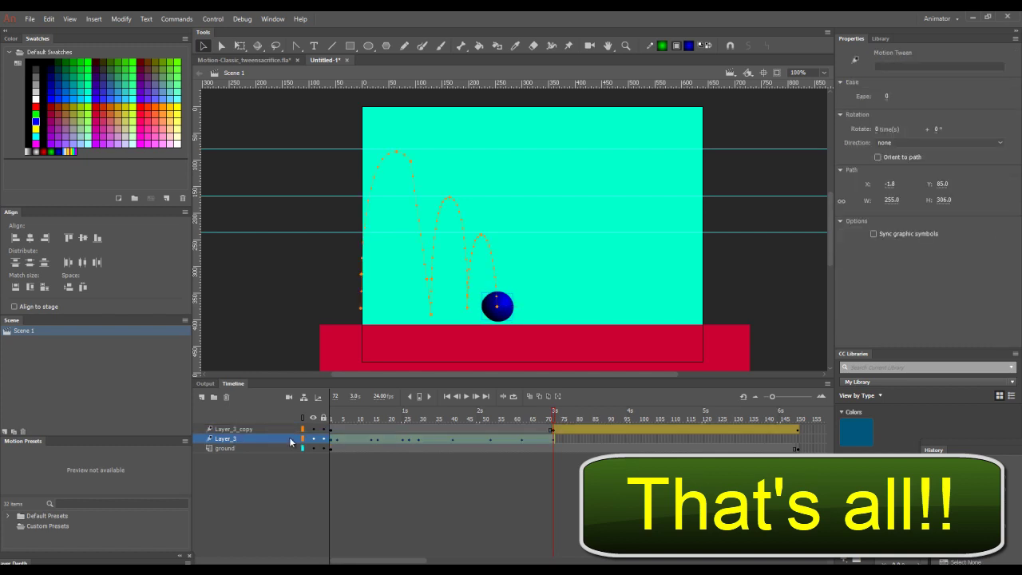